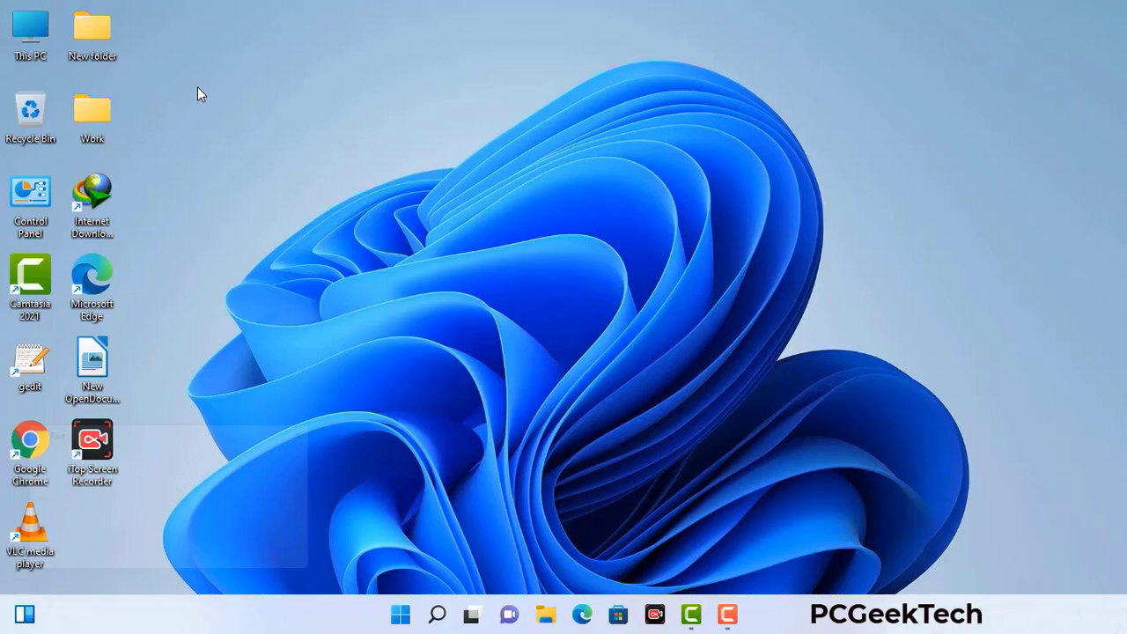
Open the Run dialog and move it to the top centre of the desktop.
{"action": "key", "text": "super+r"}
{"action": "left_click_drag", "start_coordinate": [193, 429], "coordinate": [496, 139]}
Run msconfig and apply Safe boot with the Network option on the Boot tab.
{"action": "left_click", "coordinate": [449, 218]}
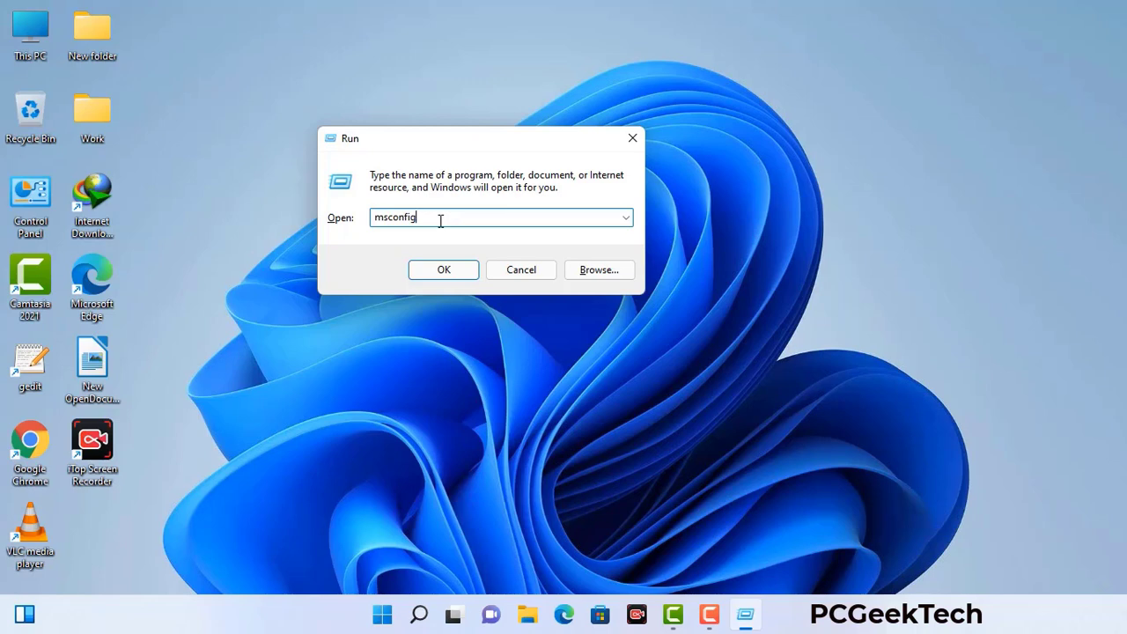
{"action": "left_click", "coordinate": [435, 274]}
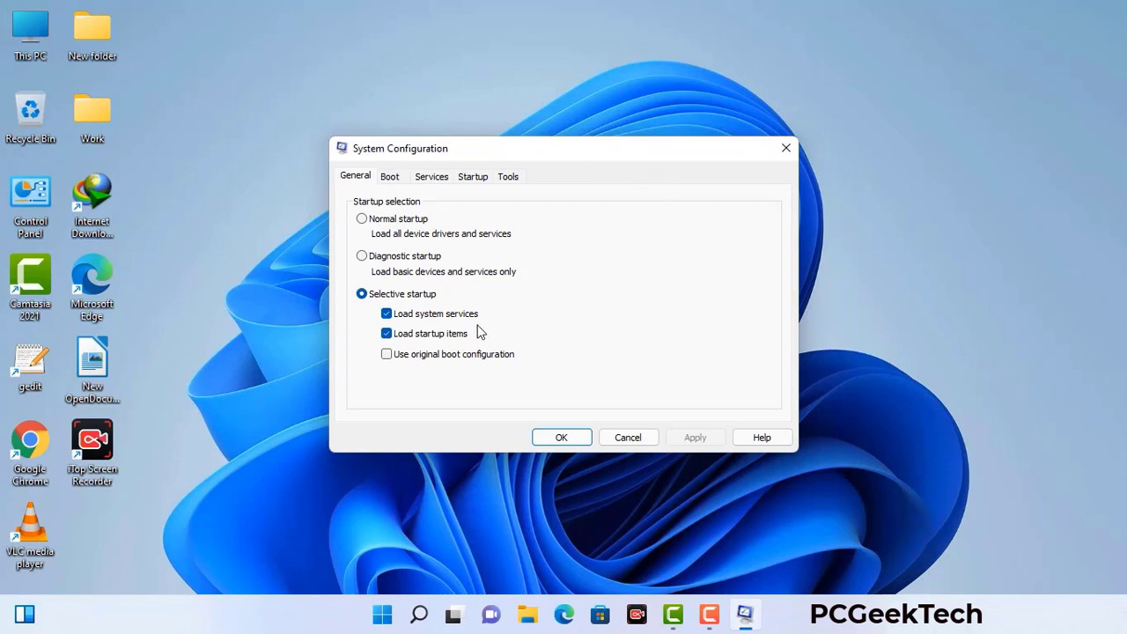
{"action": "left_click", "coordinate": [393, 179]}
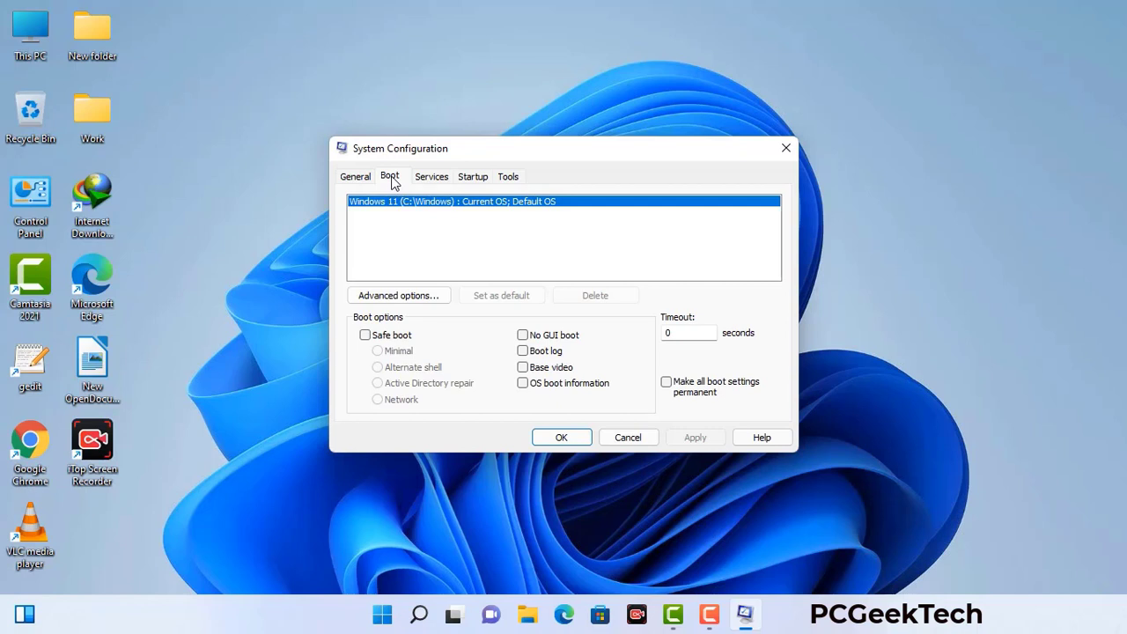
{"action": "left_click", "coordinate": [365, 335]}
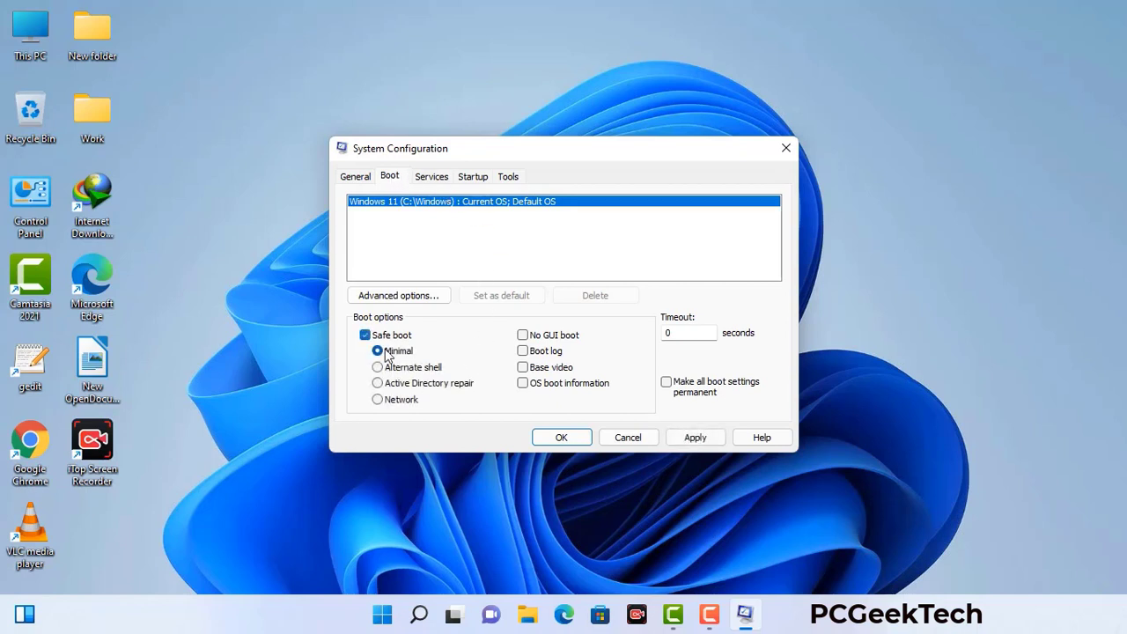
{"action": "left_click", "coordinate": [401, 400]}
{"action": "left_click", "coordinate": [695, 438]}
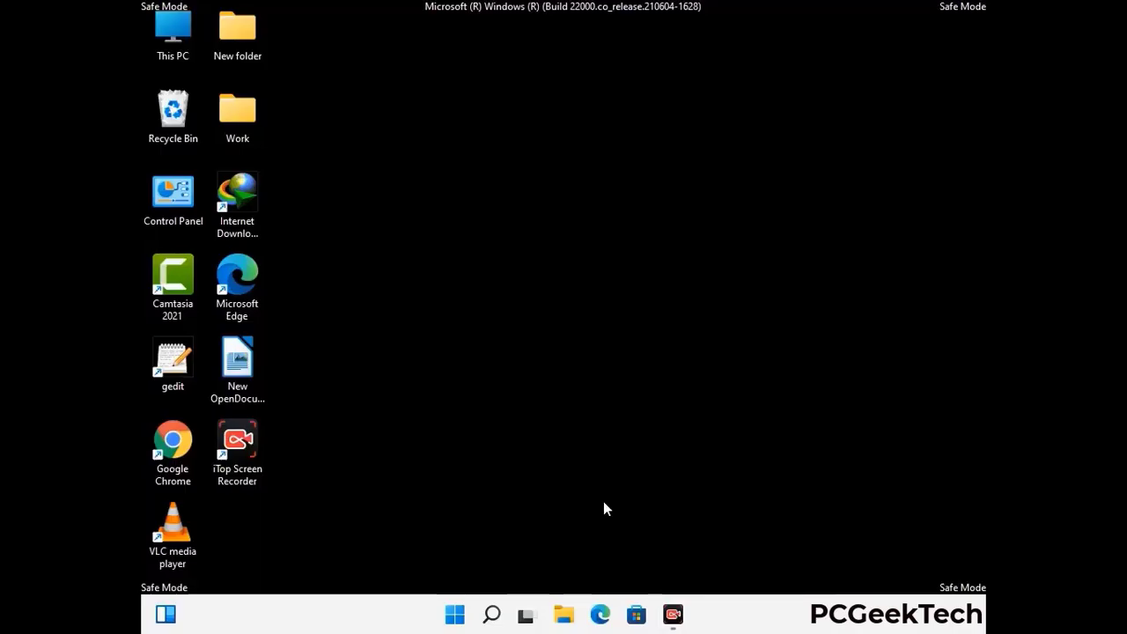
Enable 'Show hidden files, folders, and drives' in File Explorer Options, then close Control Panel.
{"action": "double_click", "coordinate": [175, 213]}
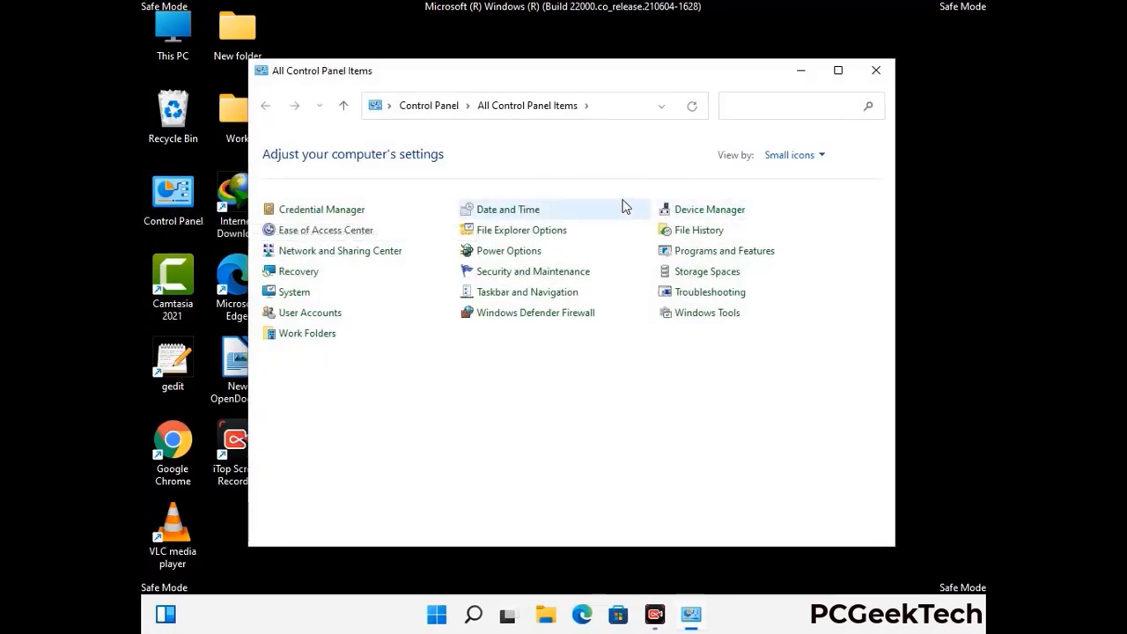
{"action": "left_click", "coordinate": [543, 234]}
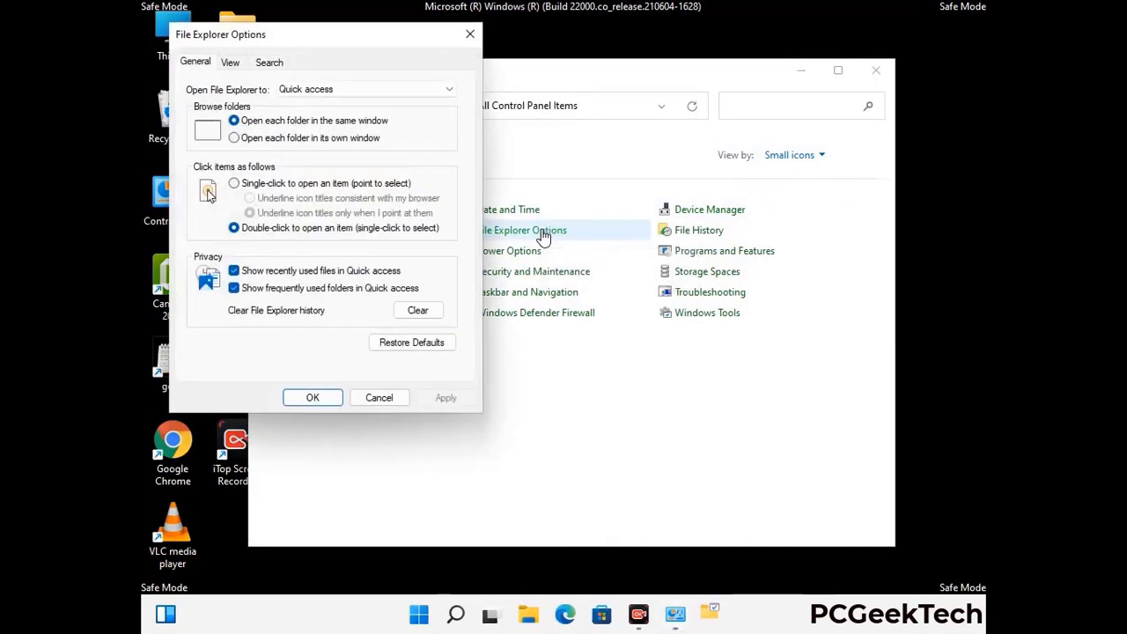
{"action": "left_click", "coordinate": [231, 63]}
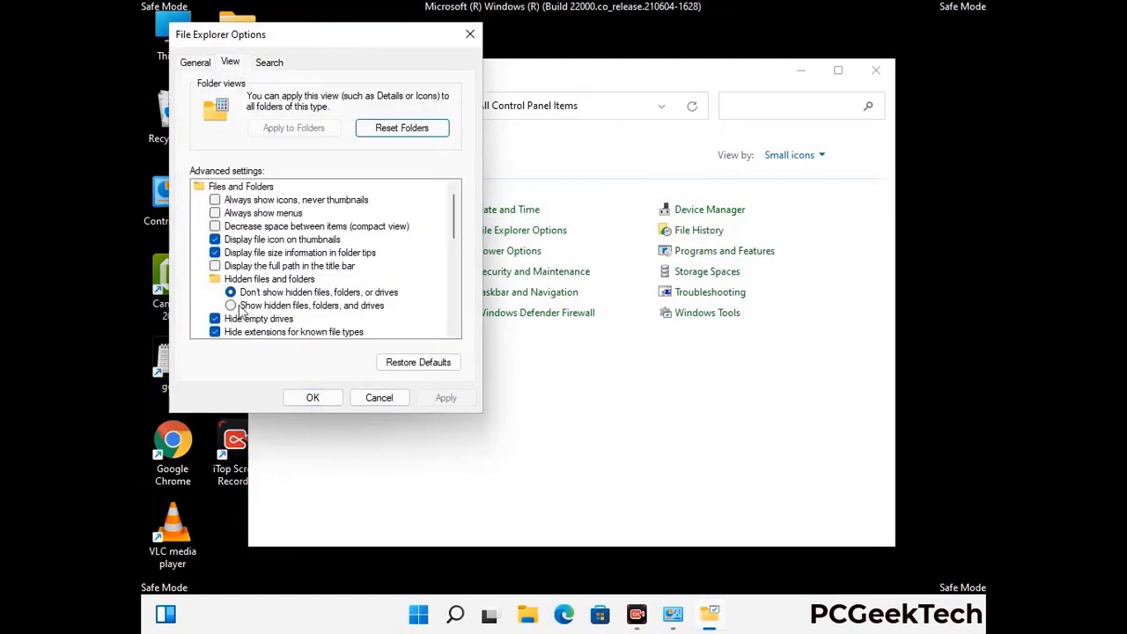
{"action": "left_click", "coordinate": [230, 306]}
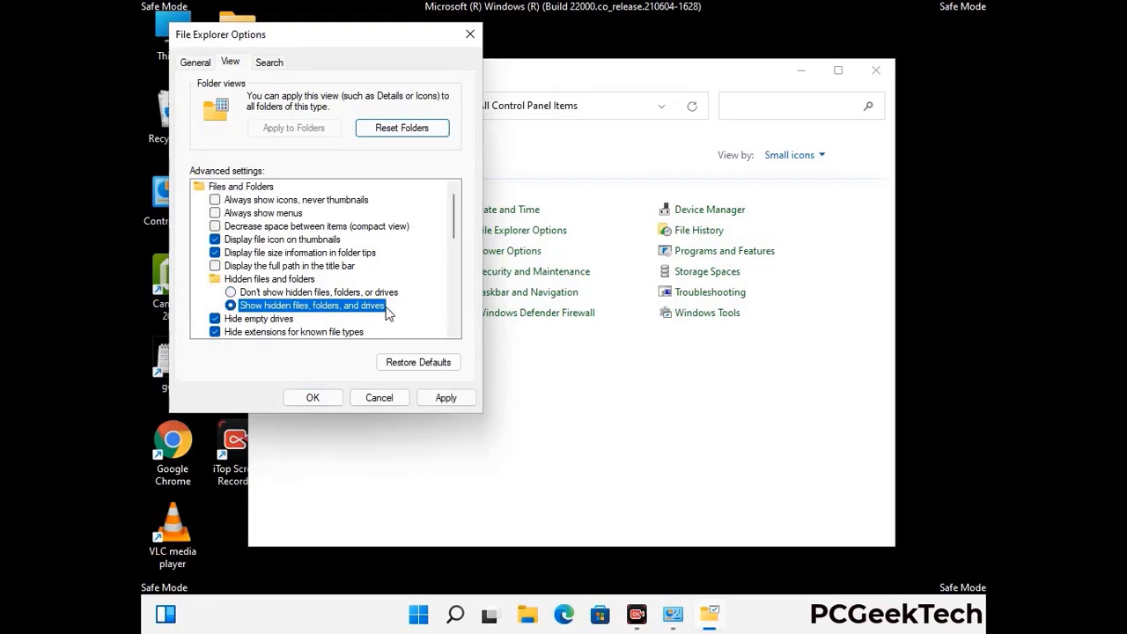
{"action": "left_click", "coordinate": [444, 397]}
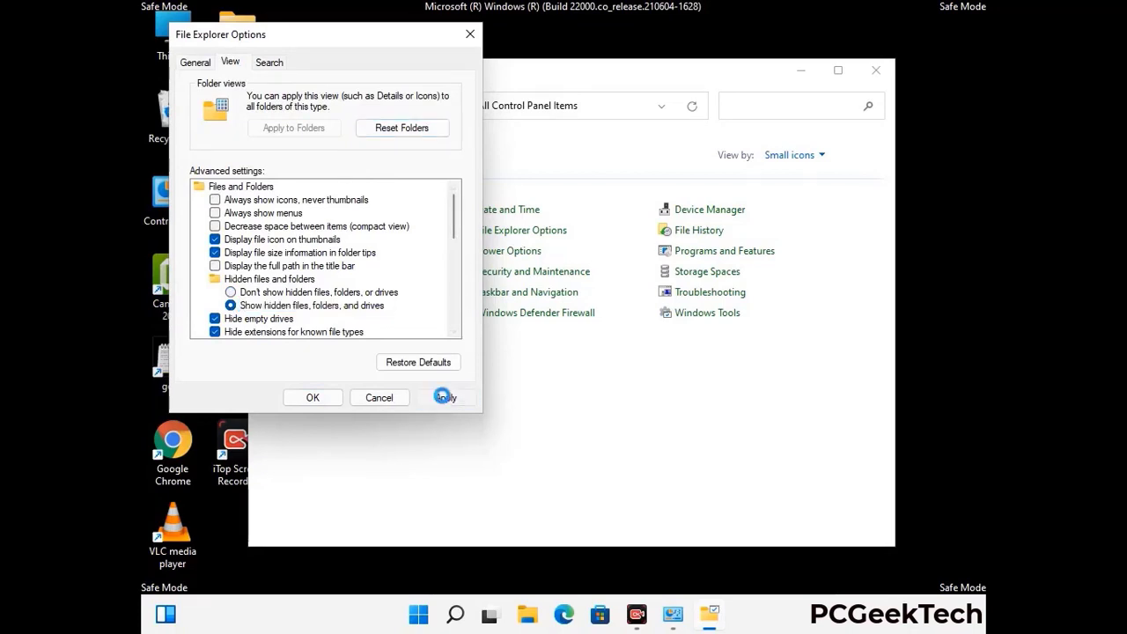
{"action": "left_click", "coordinate": [297, 400]}
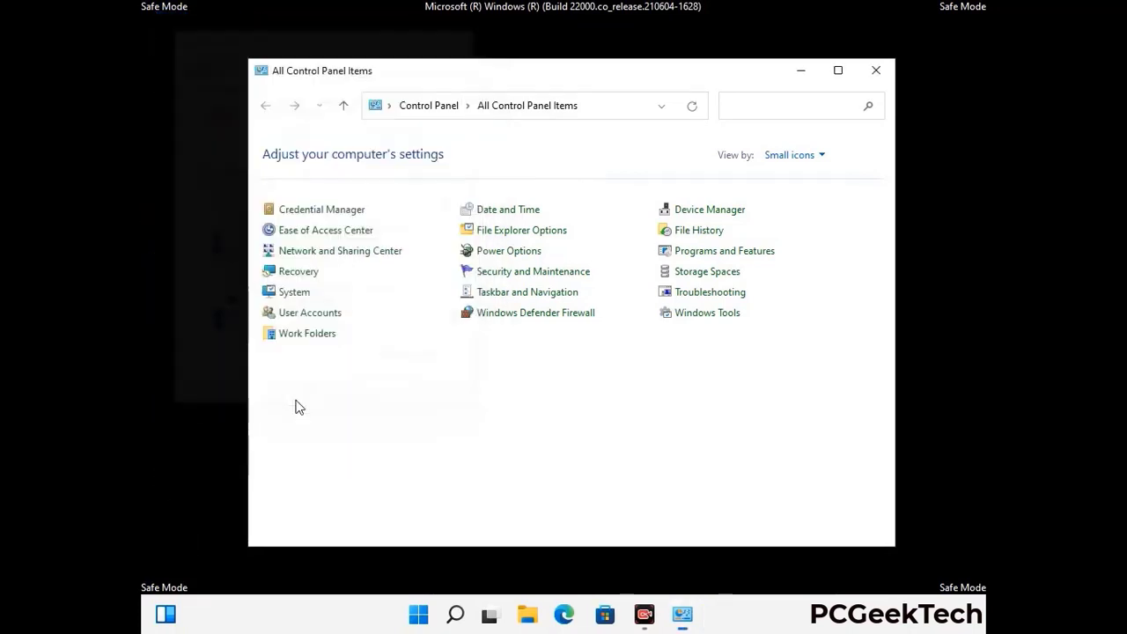
{"action": "left_click", "coordinate": [871, 78]}
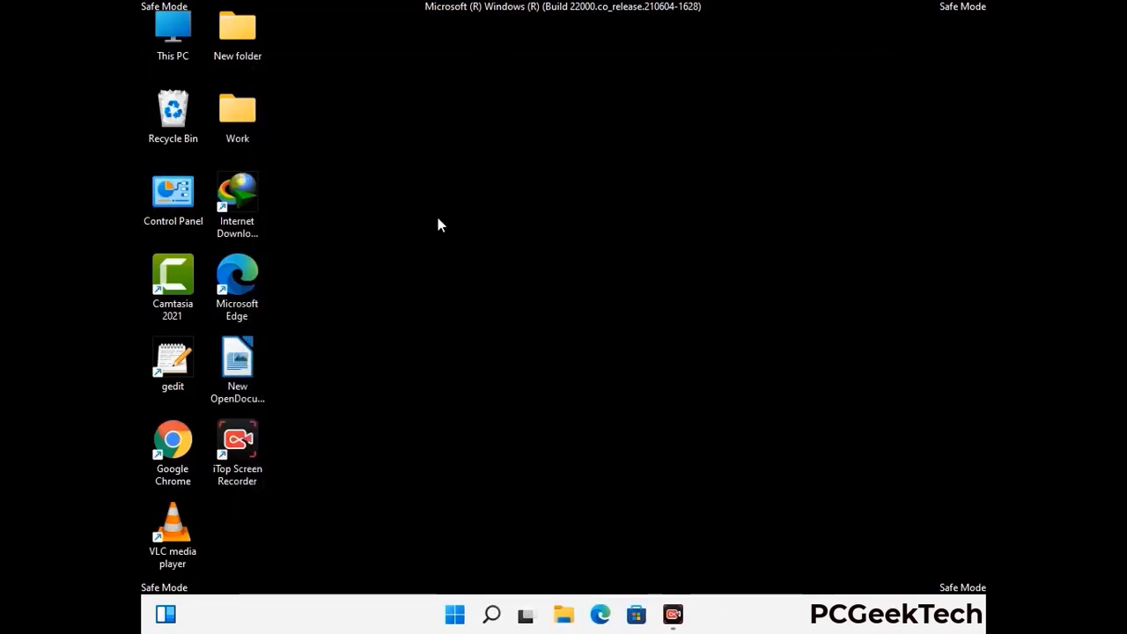
Browse from This PC to C:\Windows\System32\drivers\etc in File Explorer.
{"action": "double_click", "coordinate": [167, 55]}
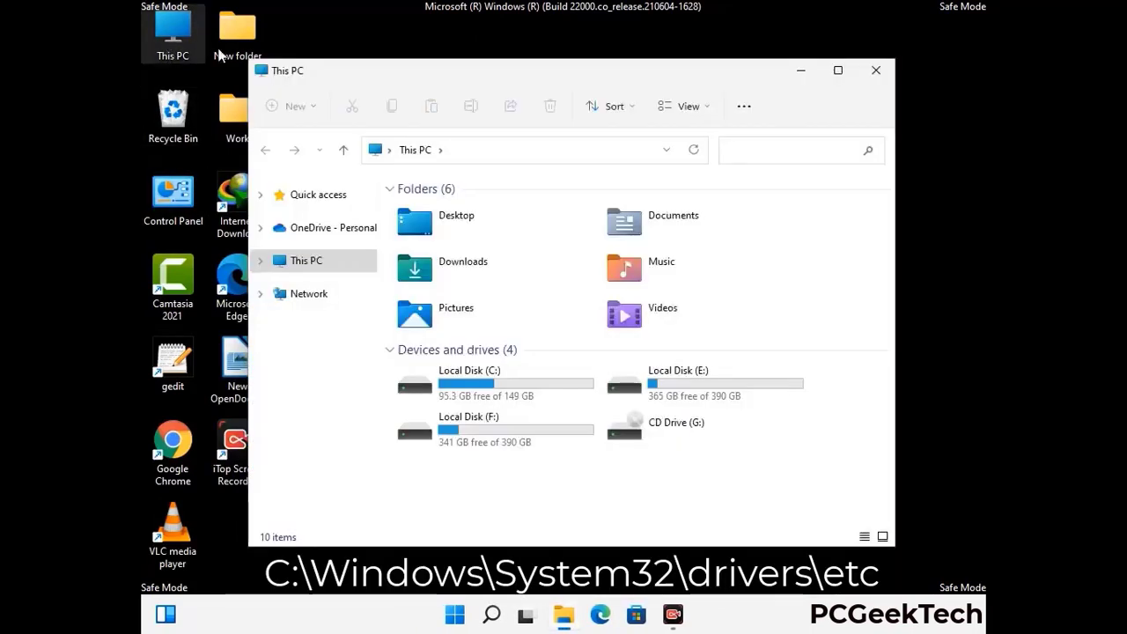
{"action": "double_click", "coordinate": [491, 385]}
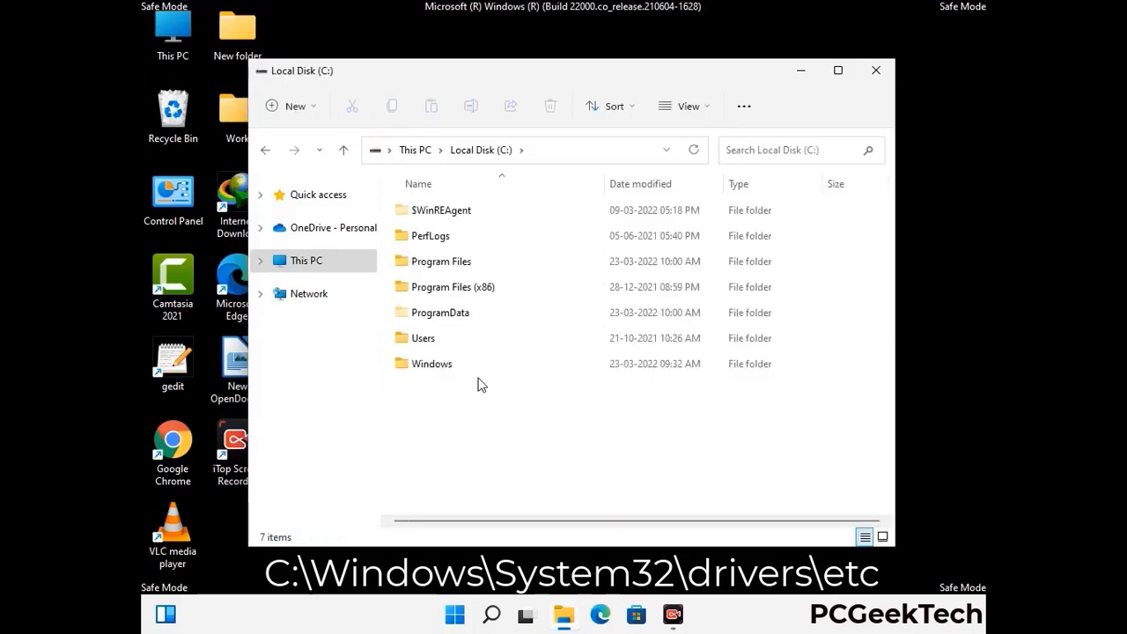
{"action": "double_click", "coordinate": [421, 368]}
{"action": "scroll", "coordinate": [563, 377], "scroll_direction": "down", "scroll_amount": 5}
{"action": "scroll", "coordinate": [556, 380], "scroll_direction": "down", "scroll_amount": 13}
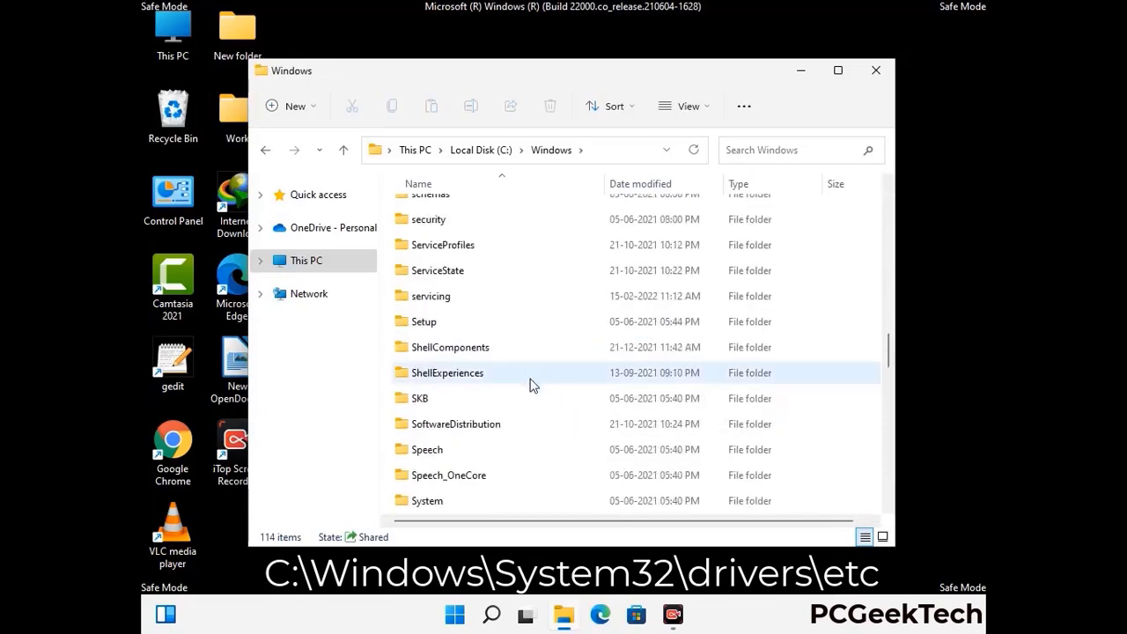
{"action": "scroll", "coordinate": [530, 385], "scroll_direction": "down", "scroll_amount": 2}
{"action": "double_click", "coordinate": [432, 373]}
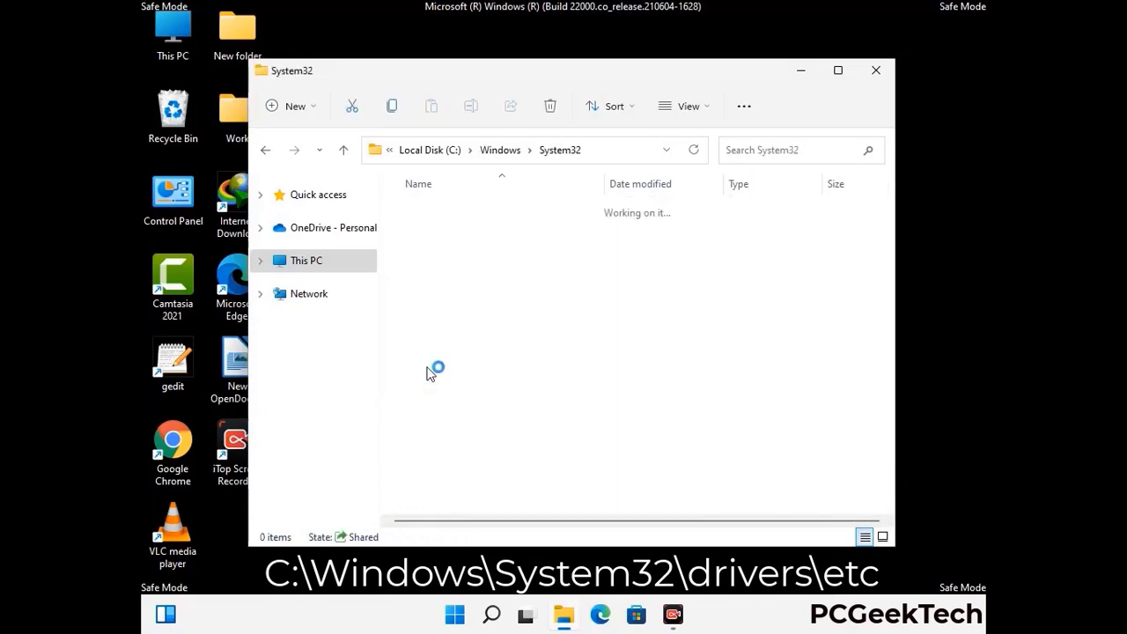
{"action": "scroll", "coordinate": [484, 383], "scroll_direction": "down", "scroll_amount": 5}
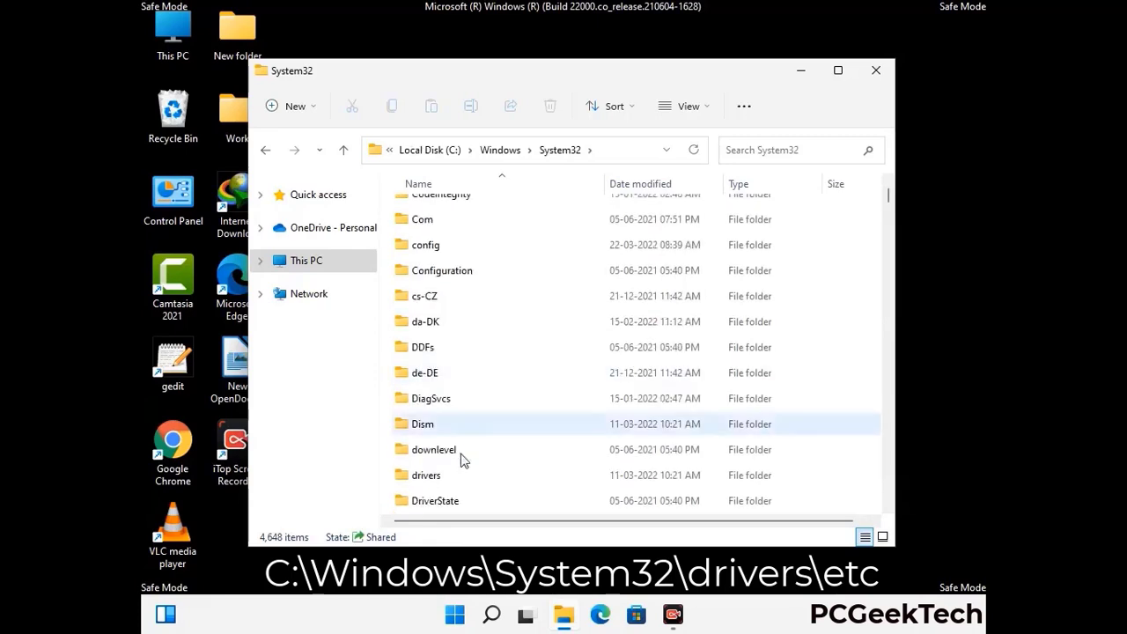
{"action": "double_click", "coordinate": [438, 477]}
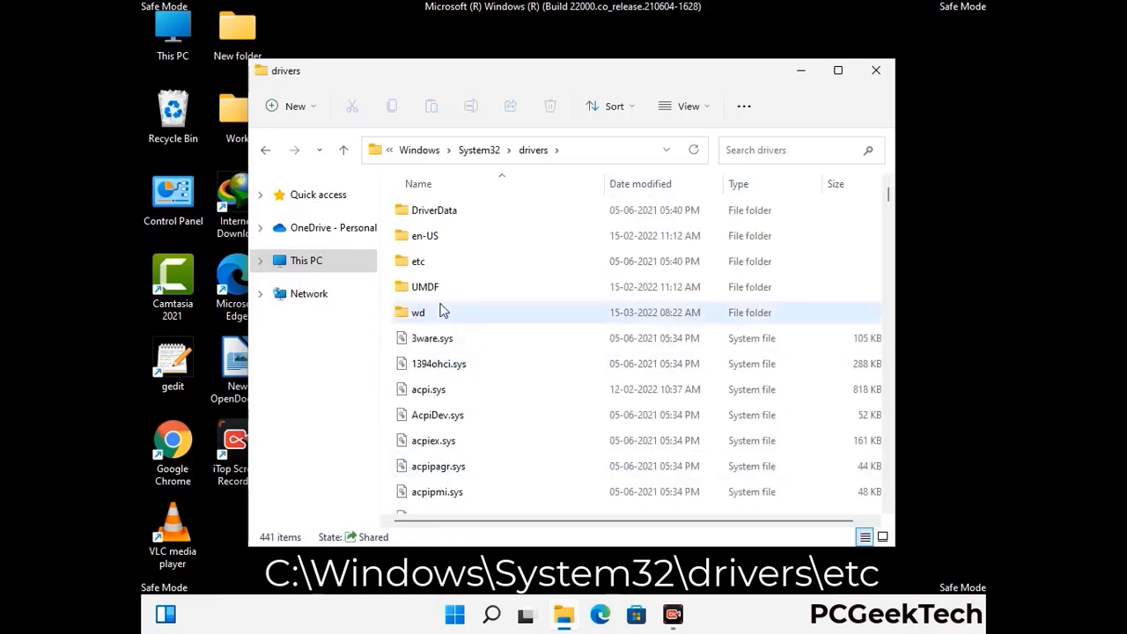
{"action": "double_click", "coordinate": [420, 262]}
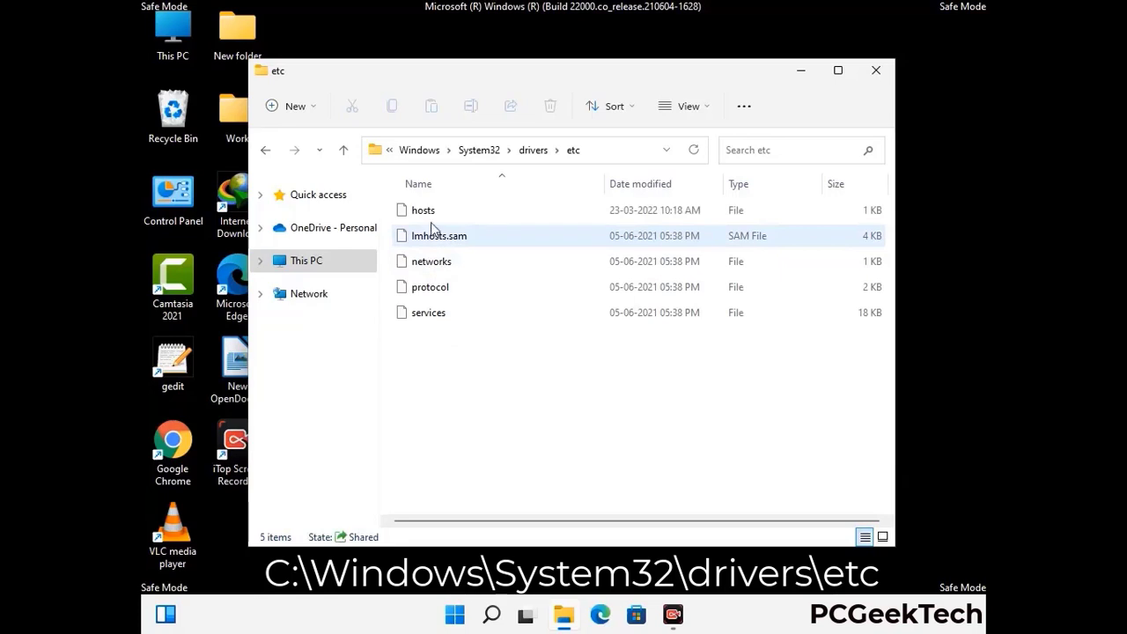
Open the hosts file with Notepad.
{"action": "left_click", "coordinate": [430, 215]}
{"action": "double_click", "coordinate": [431, 221]}
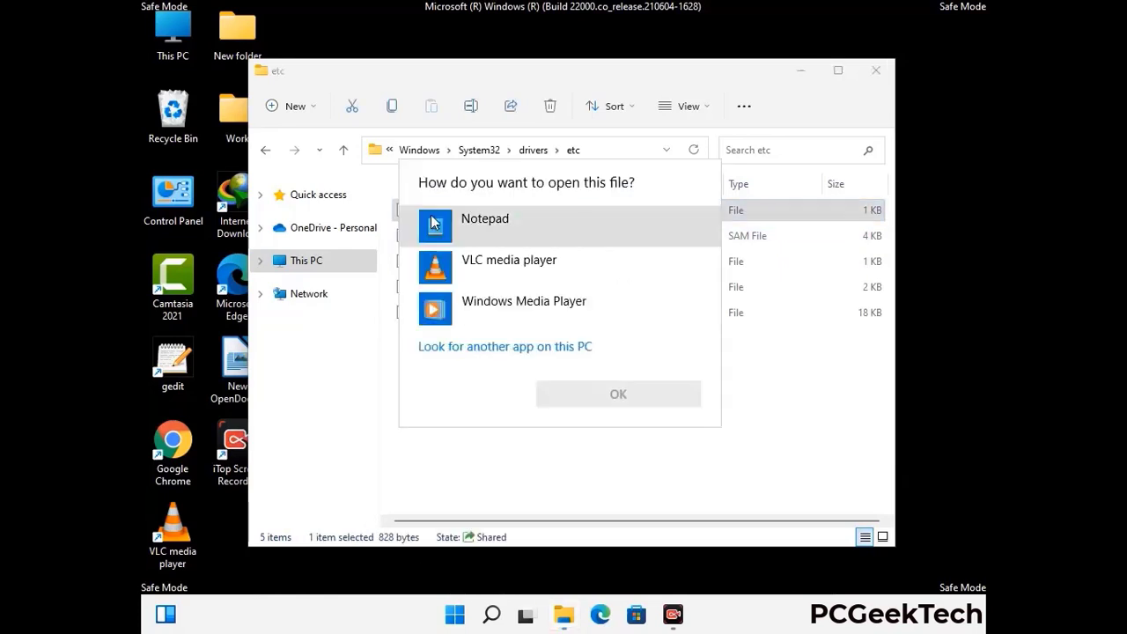
{"action": "left_click", "coordinate": [511, 227]}
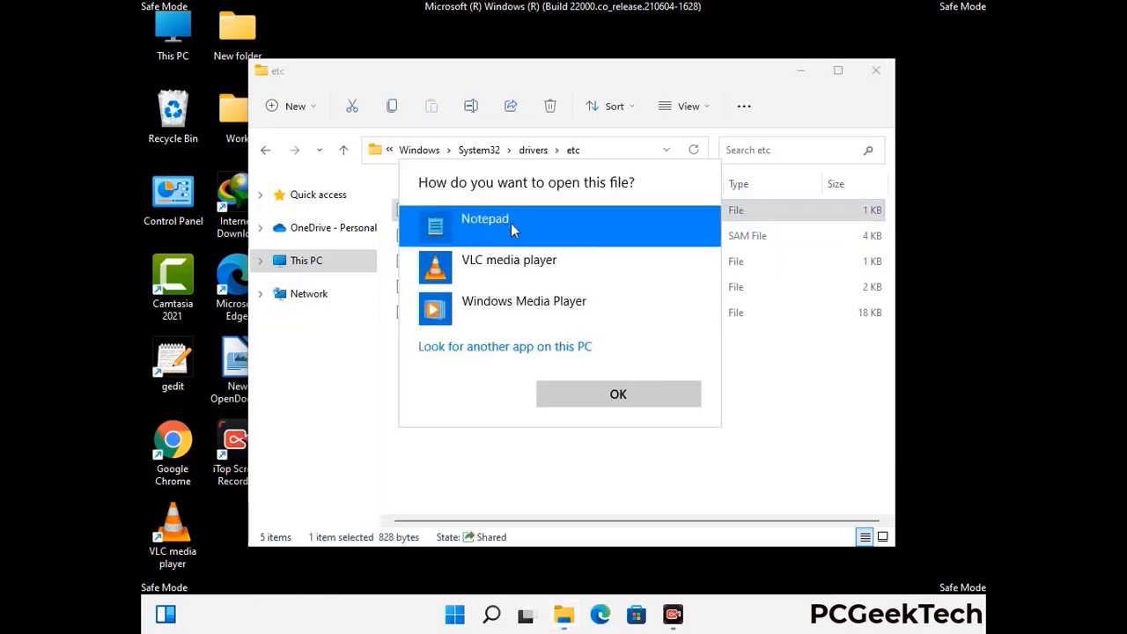
{"action": "left_click", "coordinate": [621, 395]}
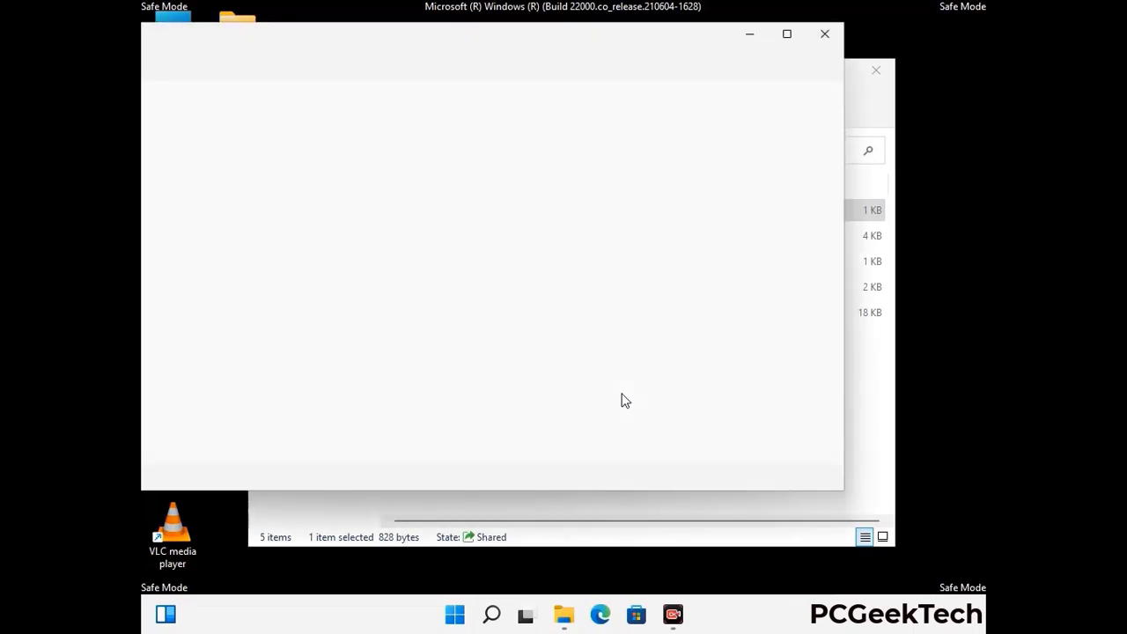
Add an empty line after the last localhost entry and save the hosts file.
{"action": "left_click_drag", "start_coordinate": [489, 48], "coordinate": [663, 58]}
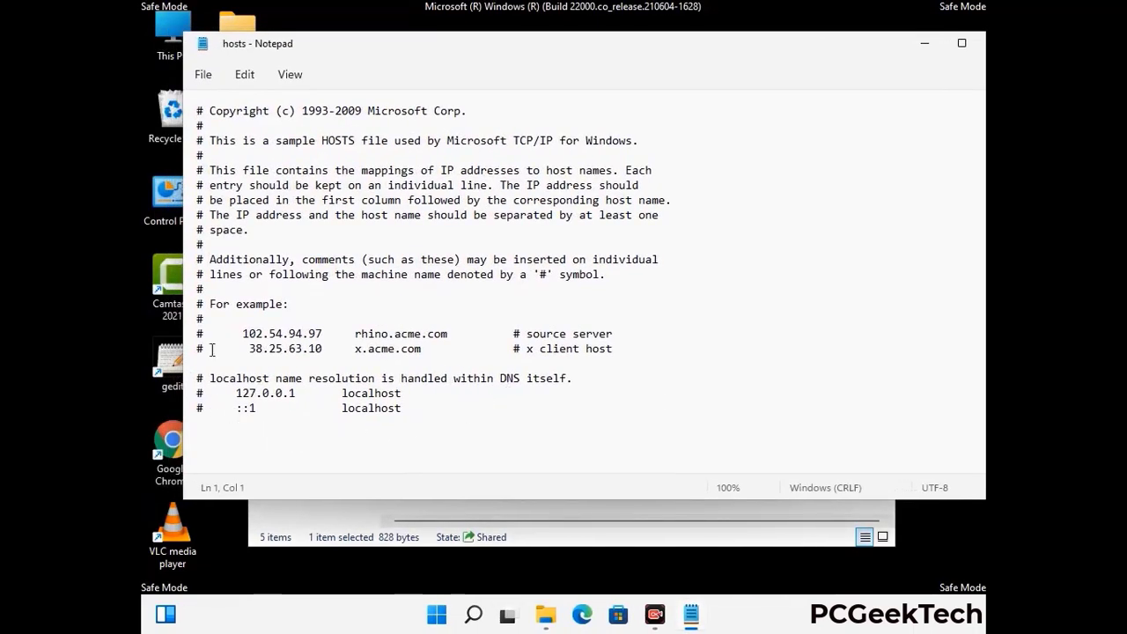
{"action": "left_click", "coordinate": [422, 413]}
{"action": "key", "text": "Return"}
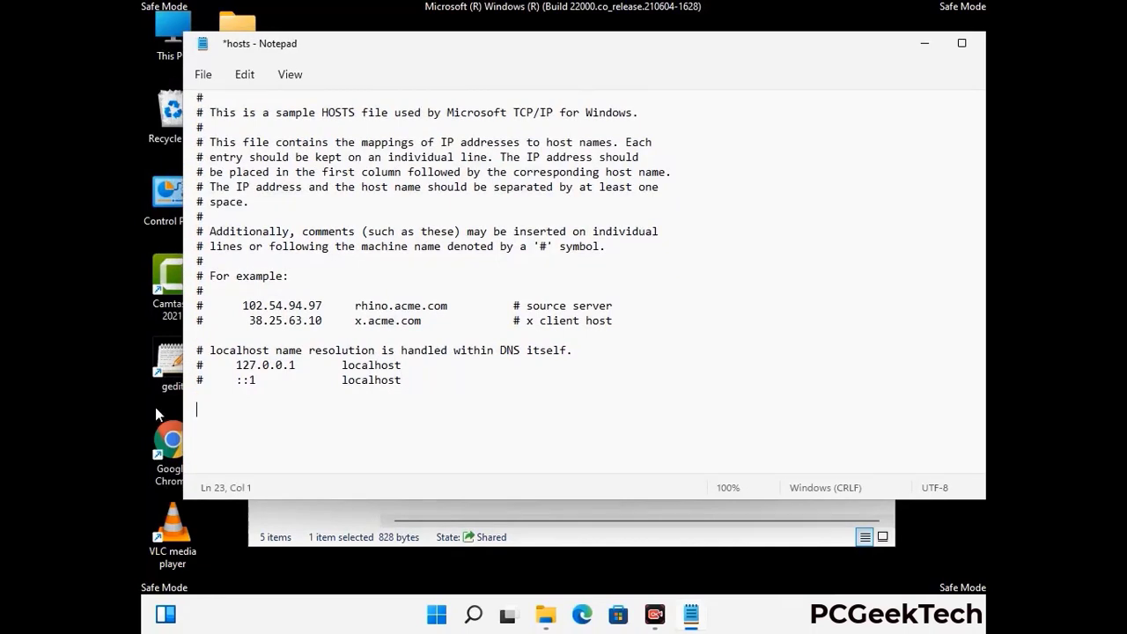
{"action": "left_click", "coordinate": [202, 75]}
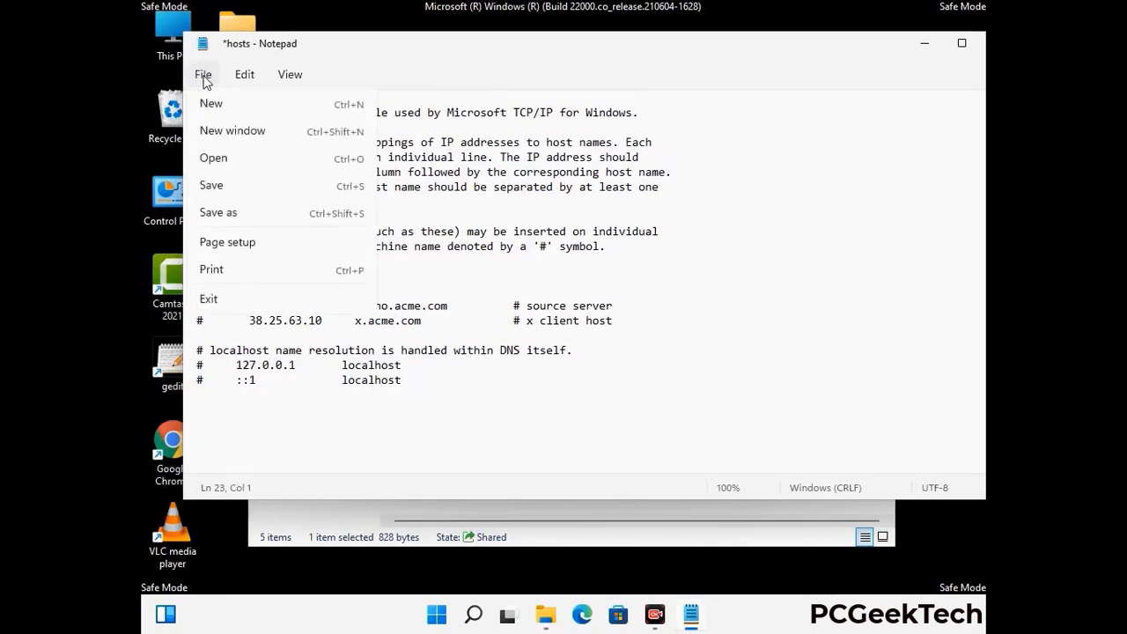
{"action": "left_click", "coordinate": [212, 187]}
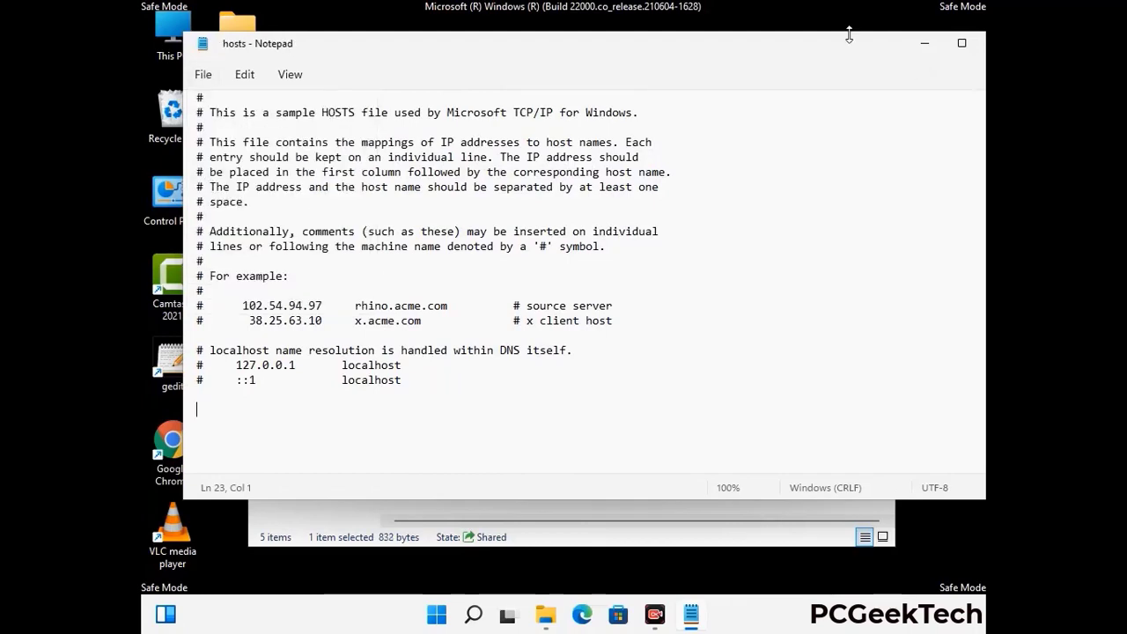
Close Notepad and the etc folder window.
{"action": "left_click_drag", "start_coordinate": [852, 55], "coordinate": [724, 56]}
{"action": "left_click", "coordinate": [872, 48]}
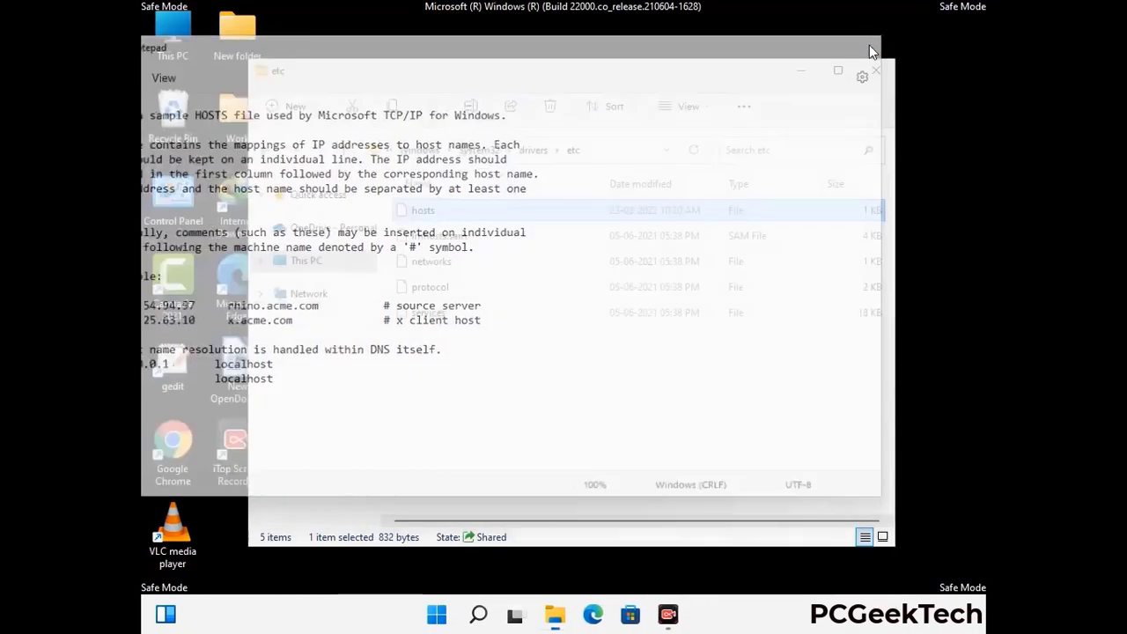
{"action": "left_click", "coordinate": [877, 67]}
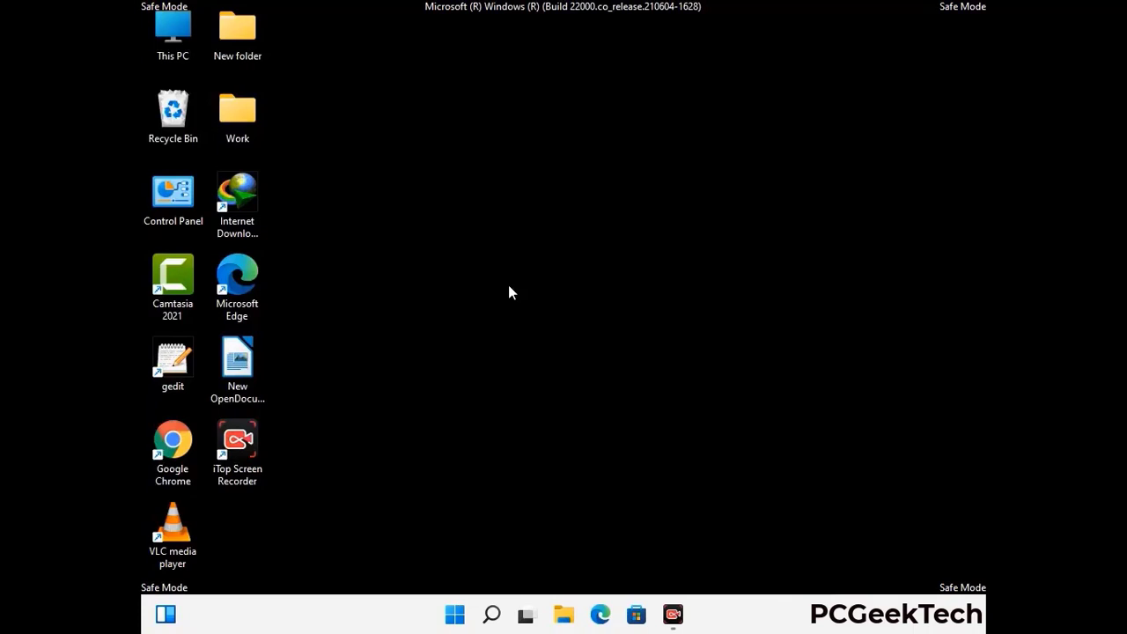
Run %appdata% from a centred Run dialog to open the Roaming folder.
{"action": "key", "text": "super+r"}
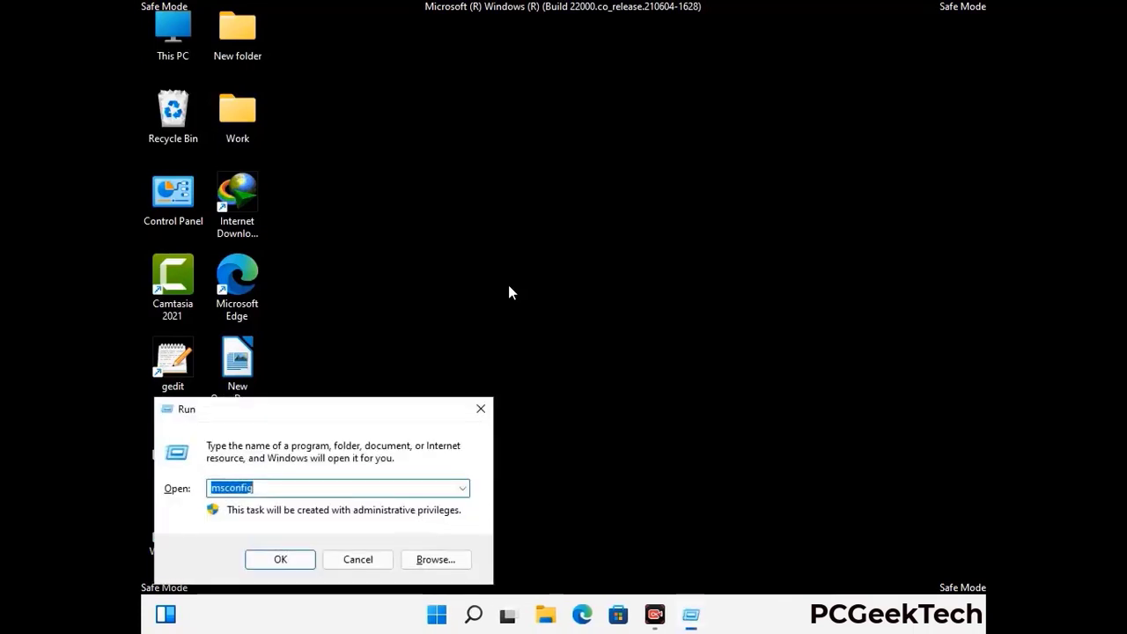
{"action": "left_click_drag", "start_coordinate": [322, 403], "coordinate": [525, 175]}
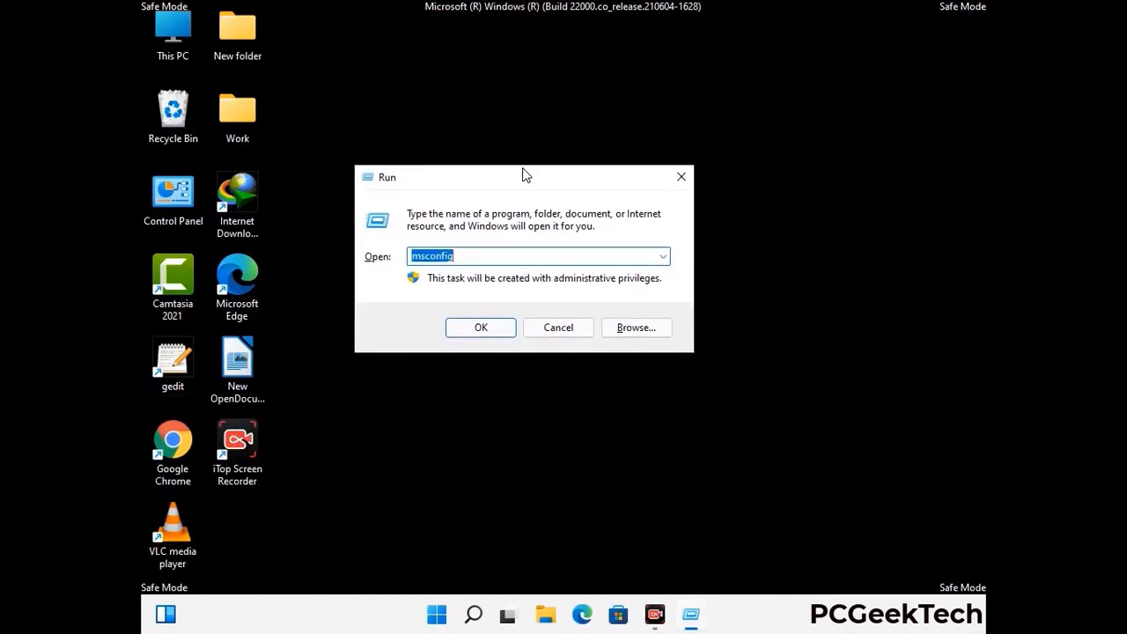
{"action": "type", "text": "%"}
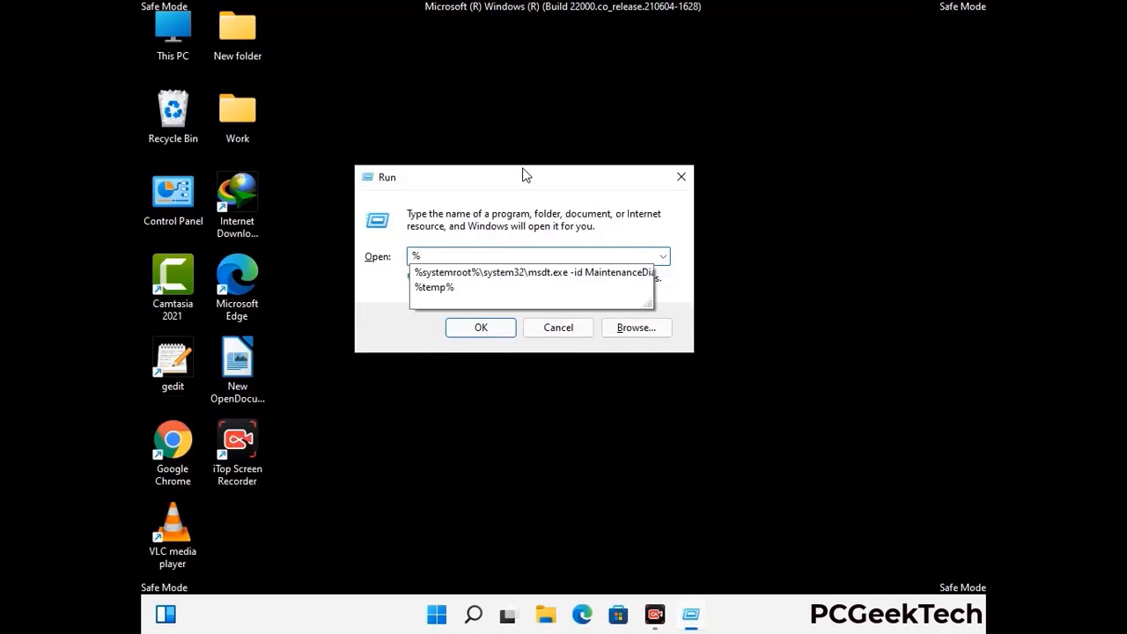
{"action": "type", "text": "appdat"}
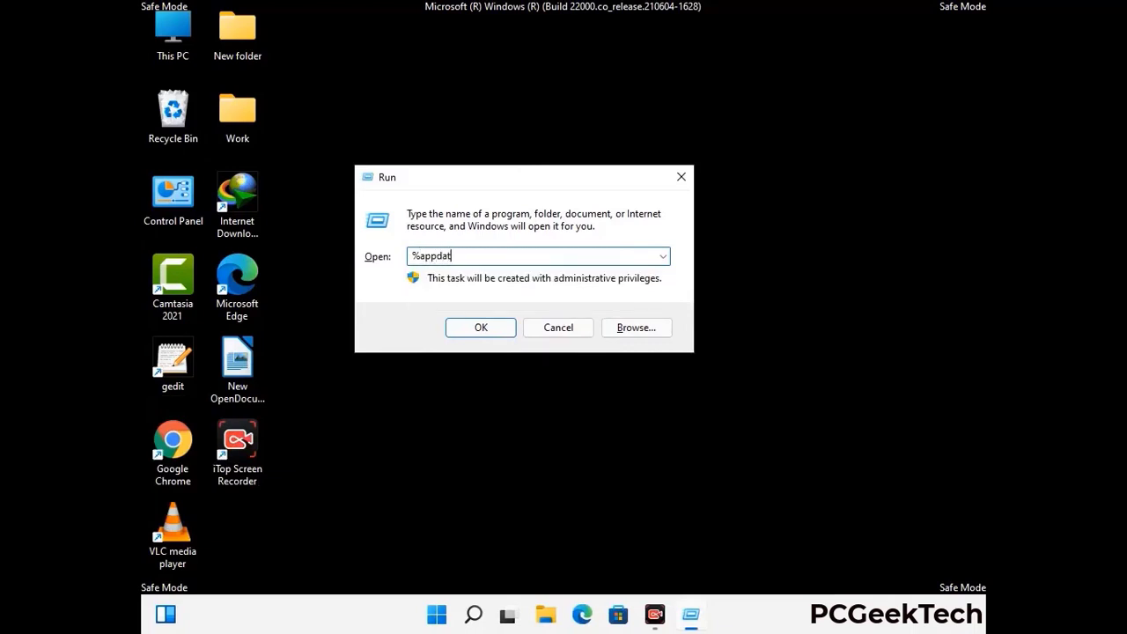
{"action": "type", "text": "a%"}
{"action": "key", "text": "Return"}
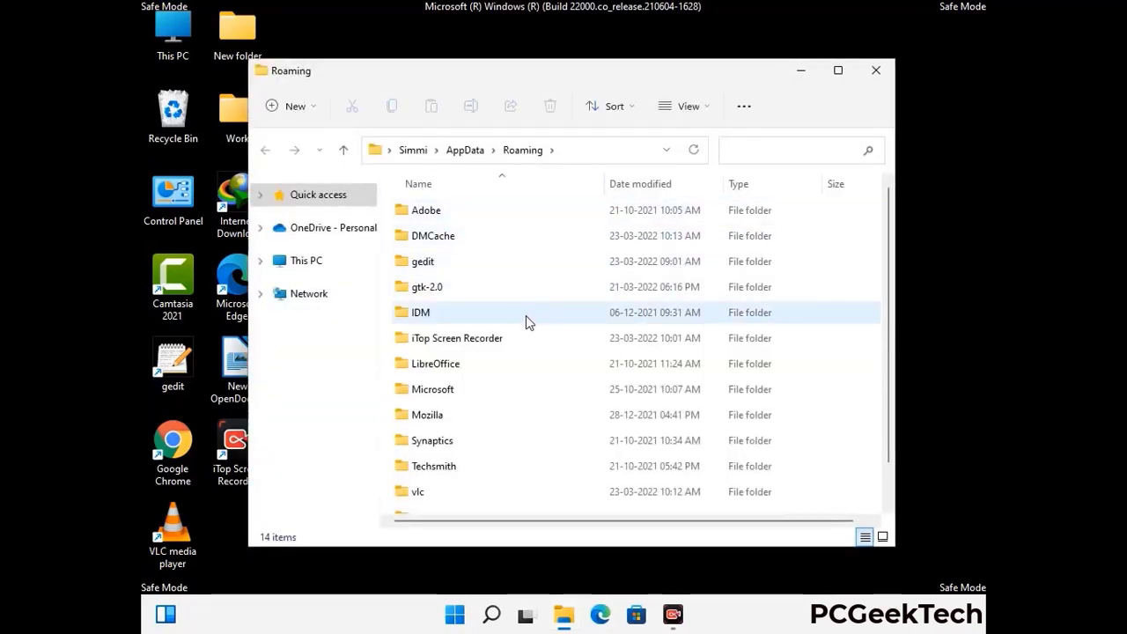
Delete the Zoom folder from Roaming, leaving 13 items, and close the window.
{"action": "scroll", "coordinate": [528, 321], "scroll_direction": "down", "scroll_amount": 1}
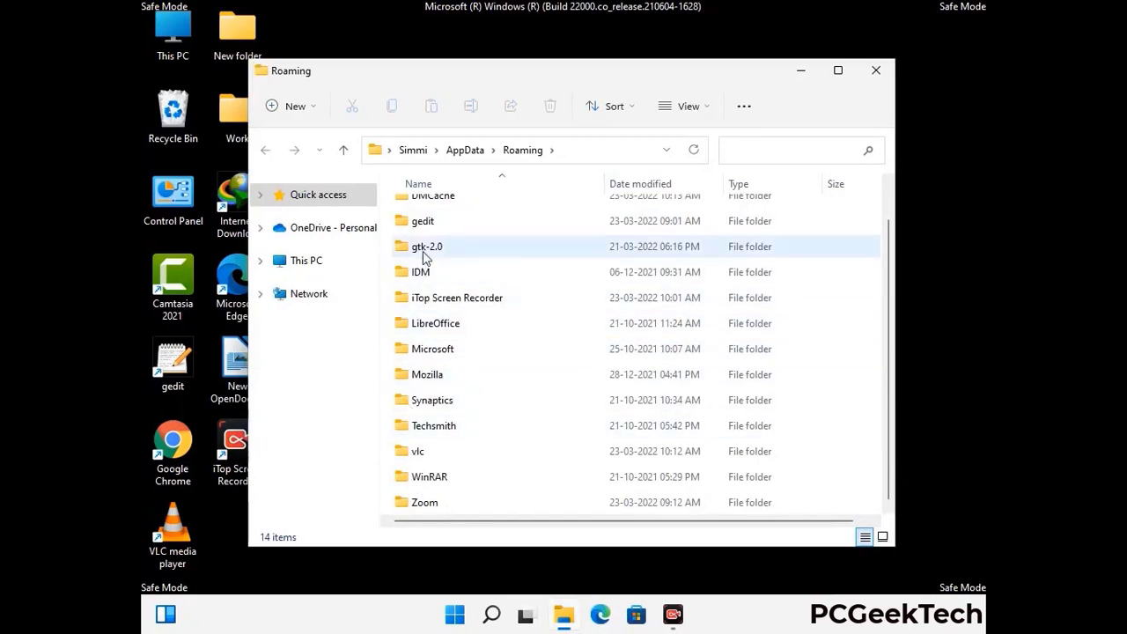
{"action": "scroll", "coordinate": [419, 255], "scroll_direction": "up", "scroll_amount": 1}
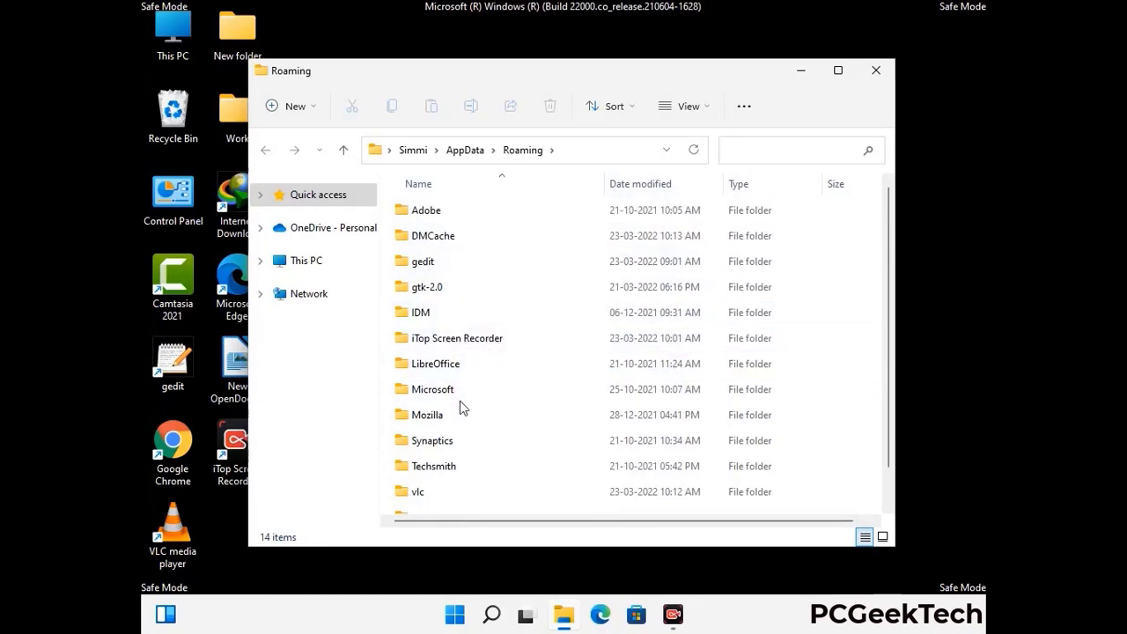
{"action": "scroll", "coordinate": [449, 475], "scroll_direction": "down", "scroll_amount": 1}
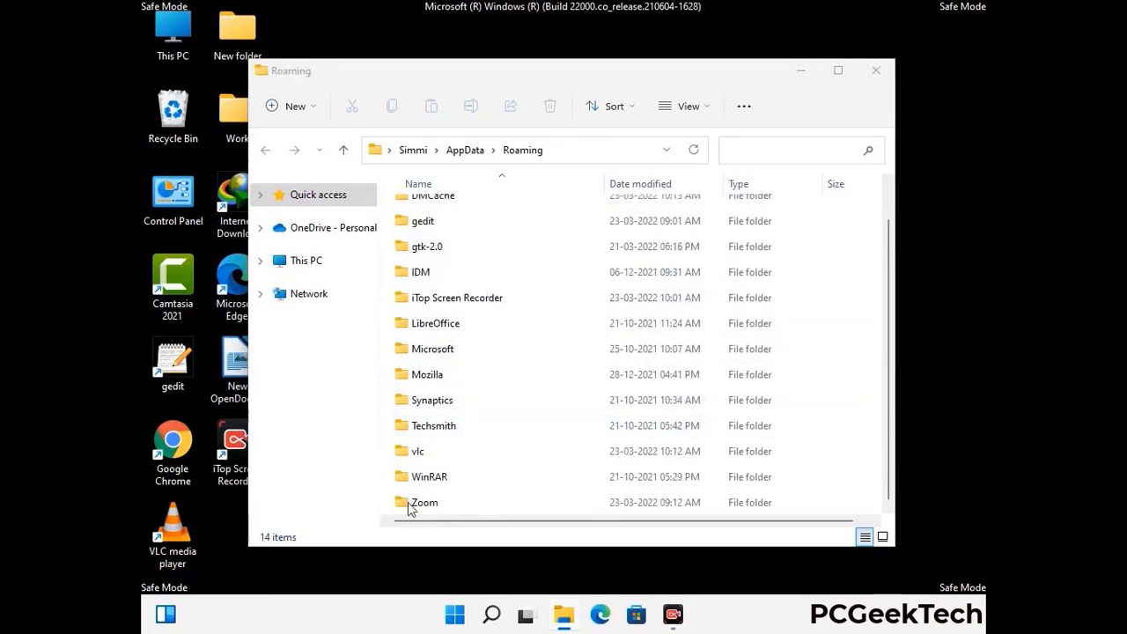
{"action": "left_click", "coordinate": [631, 503]}
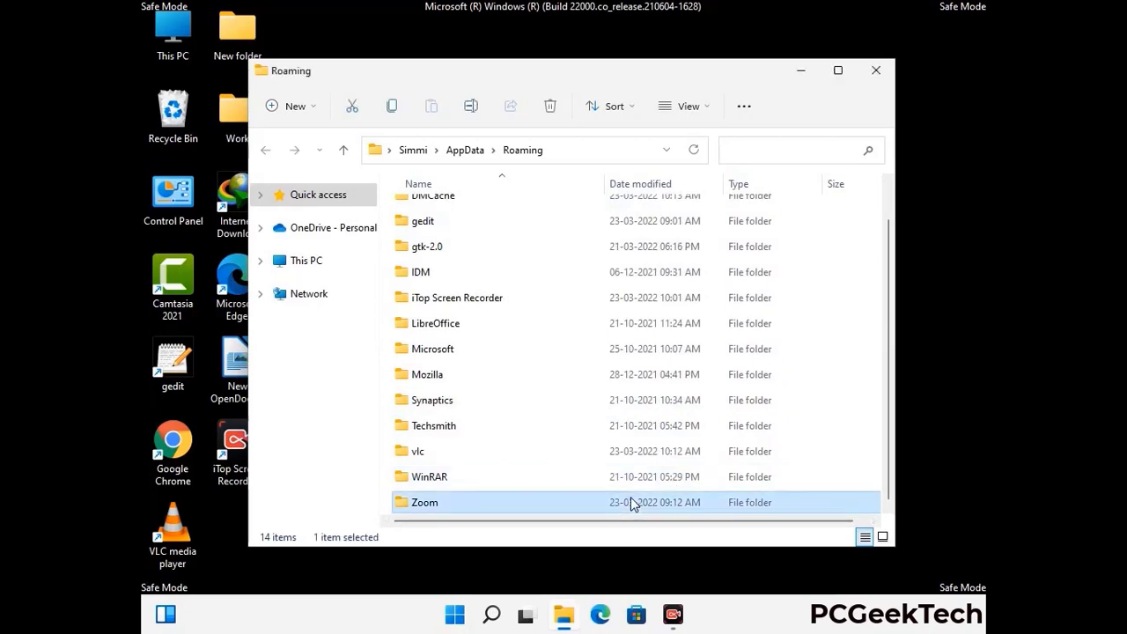
{"action": "left_click", "coordinate": [557, 112]}
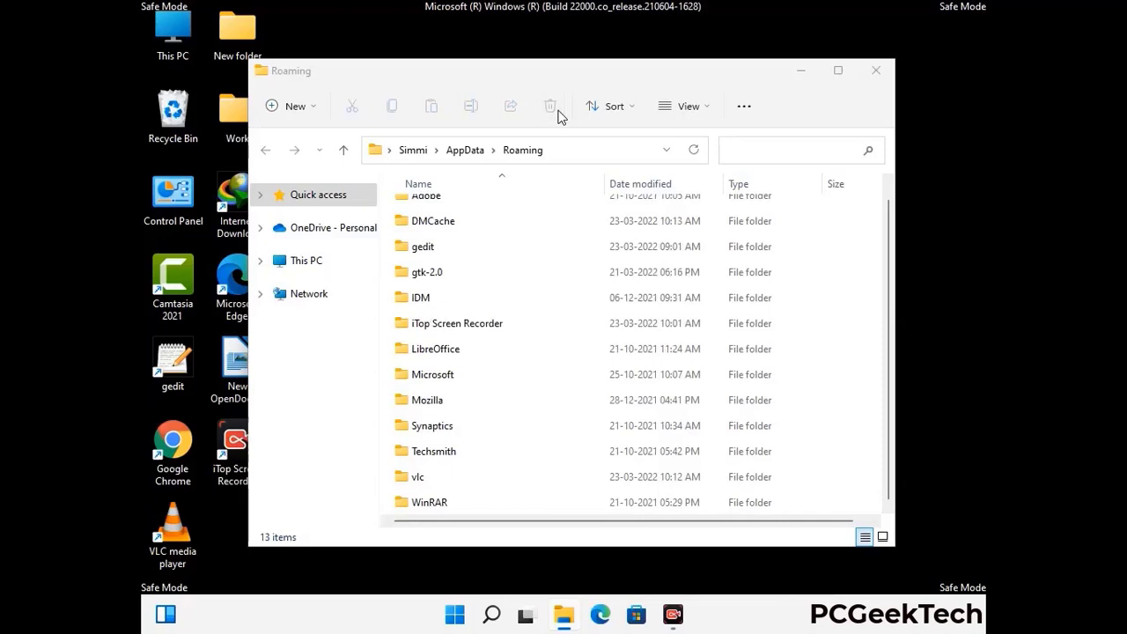
{"action": "left_click", "coordinate": [876, 72]}
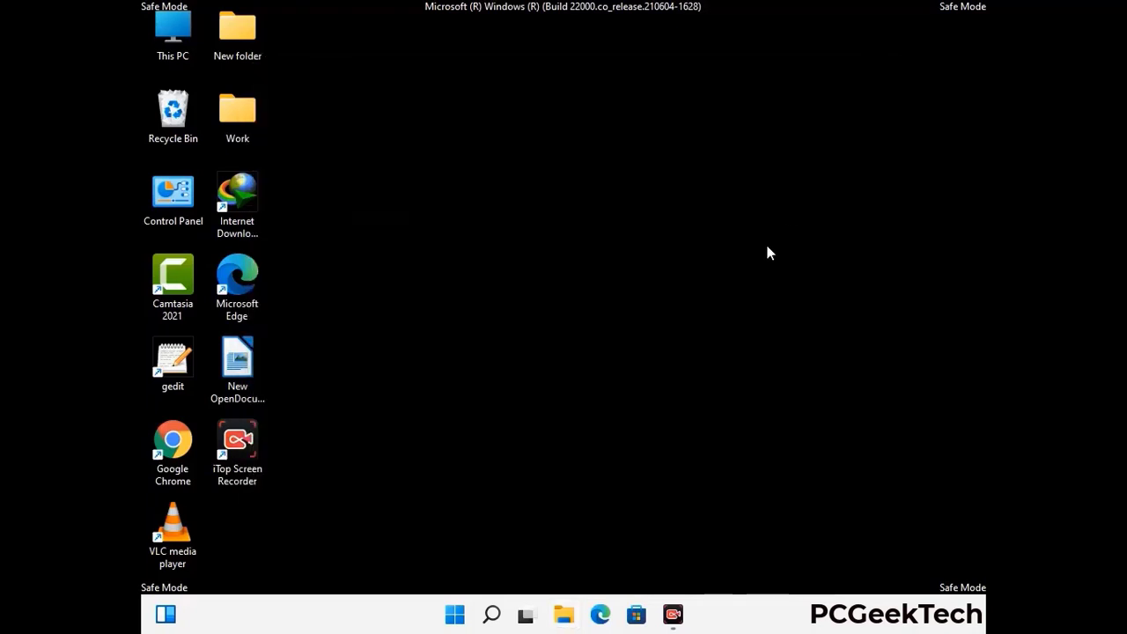
Run %LocalAppData% from a centred Run dialog to open the Local folder.
{"action": "key", "text": "super+r"}
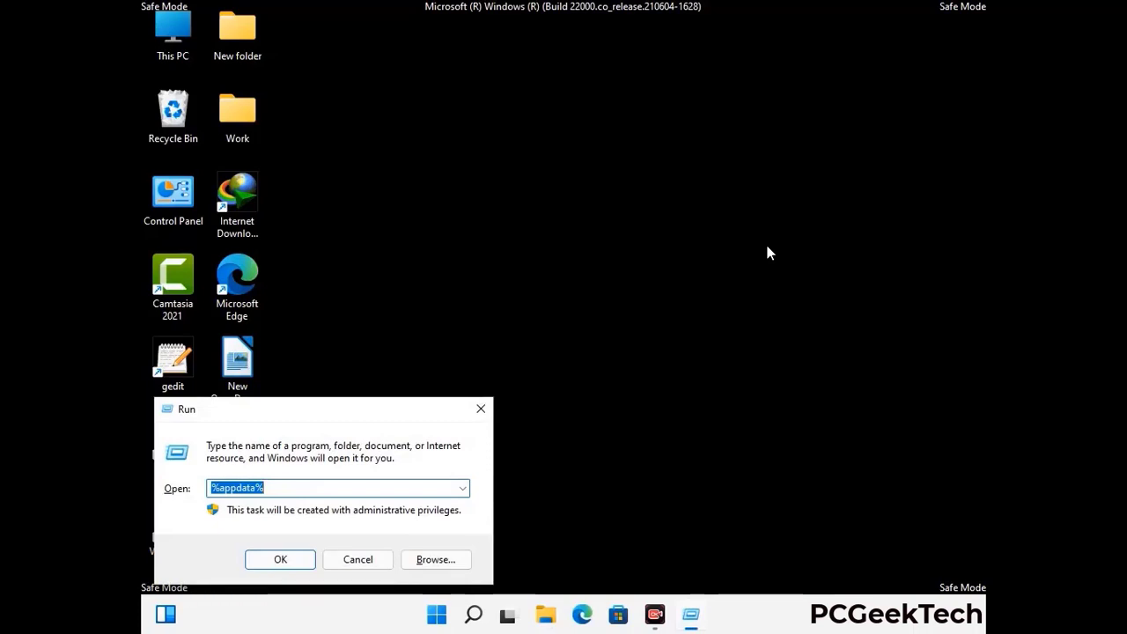
{"action": "left_click_drag", "start_coordinate": [357, 419], "coordinate": [591, 223]}
{"action": "type", "text": "%Local"}
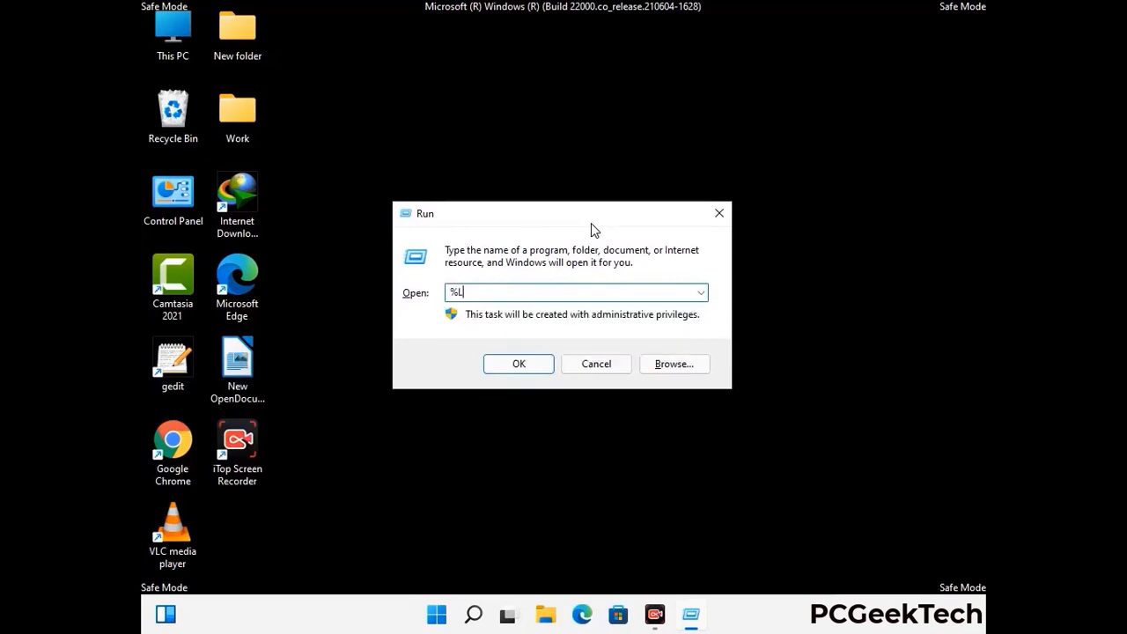
{"action": "type", "text": "AppData%"}
{"action": "key", "text": "Return"}
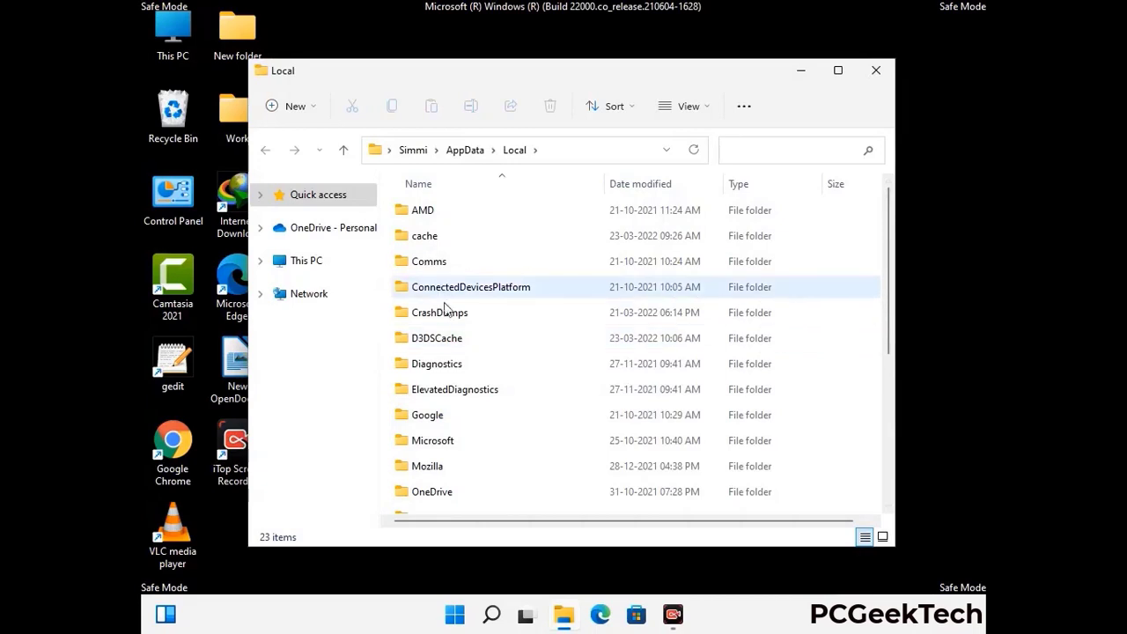
Recycle the Mozilla folder from Local, leaving 22 items, and close the window.
{"action": "scroll", "coordinate": [470, 387], "scroll_direction": "down", "scroll_amount": 1}
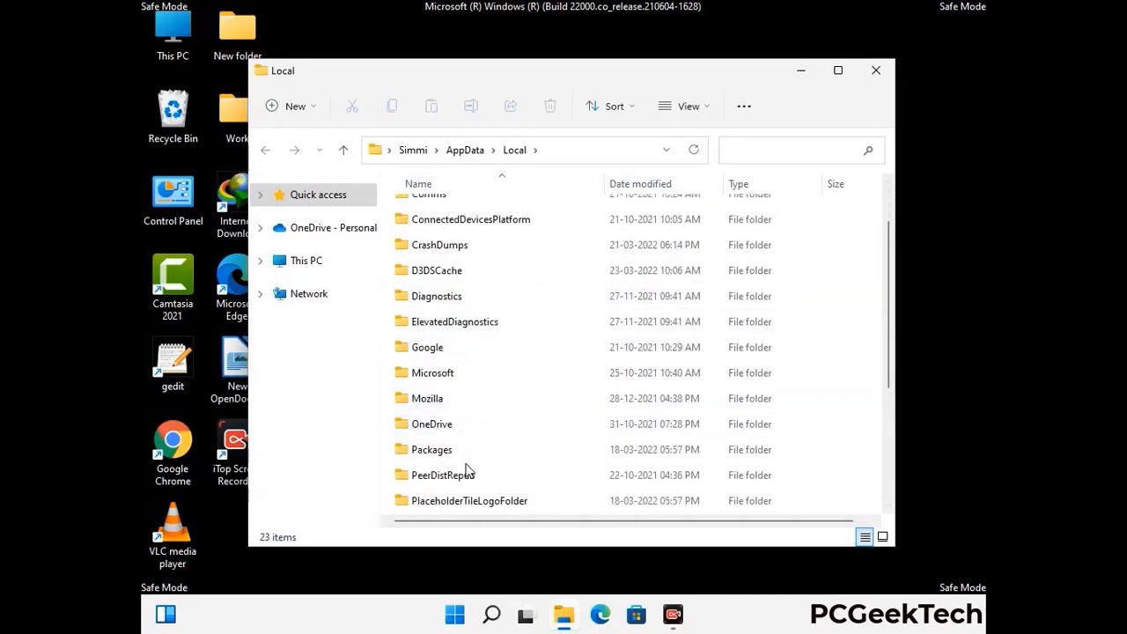
{"action": "left_click", "coordinate": [441, 403]}
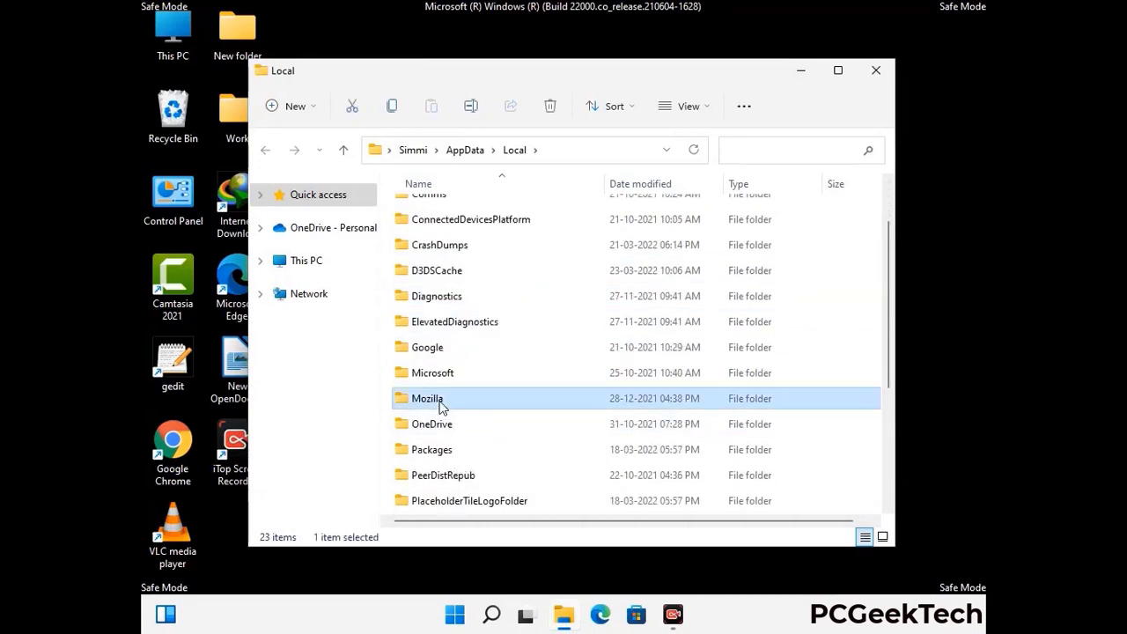
{"action": "left_click", "coordinate": [549, 110]}
{"action": "left_click", "coordinate": [550, 108]}
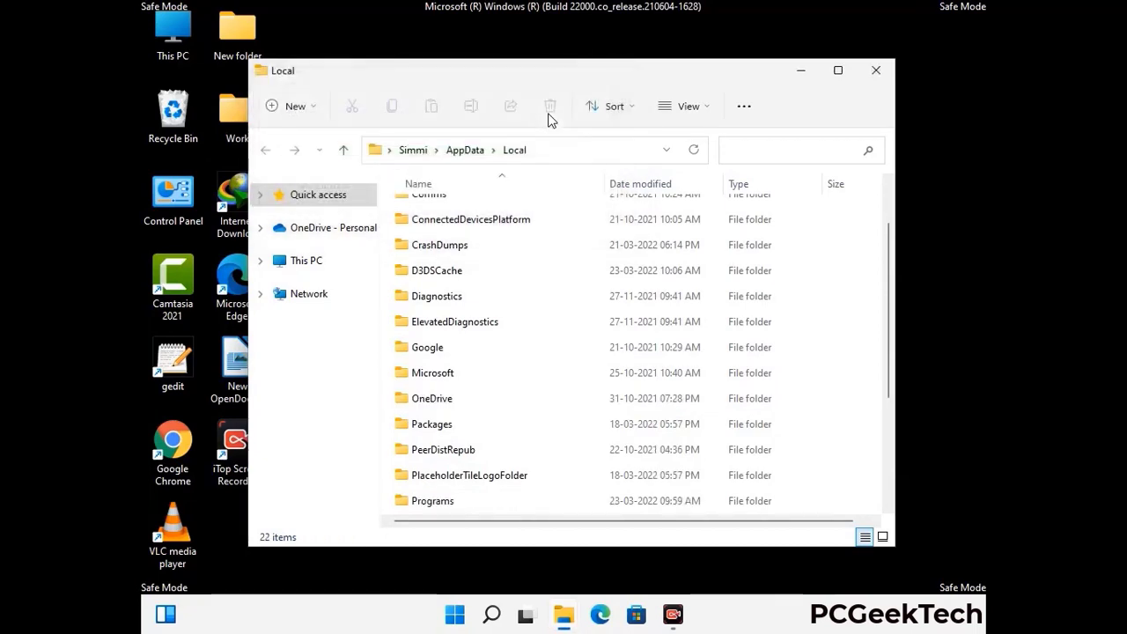
{"action": "left_click", "coordinate": [877, 74]}
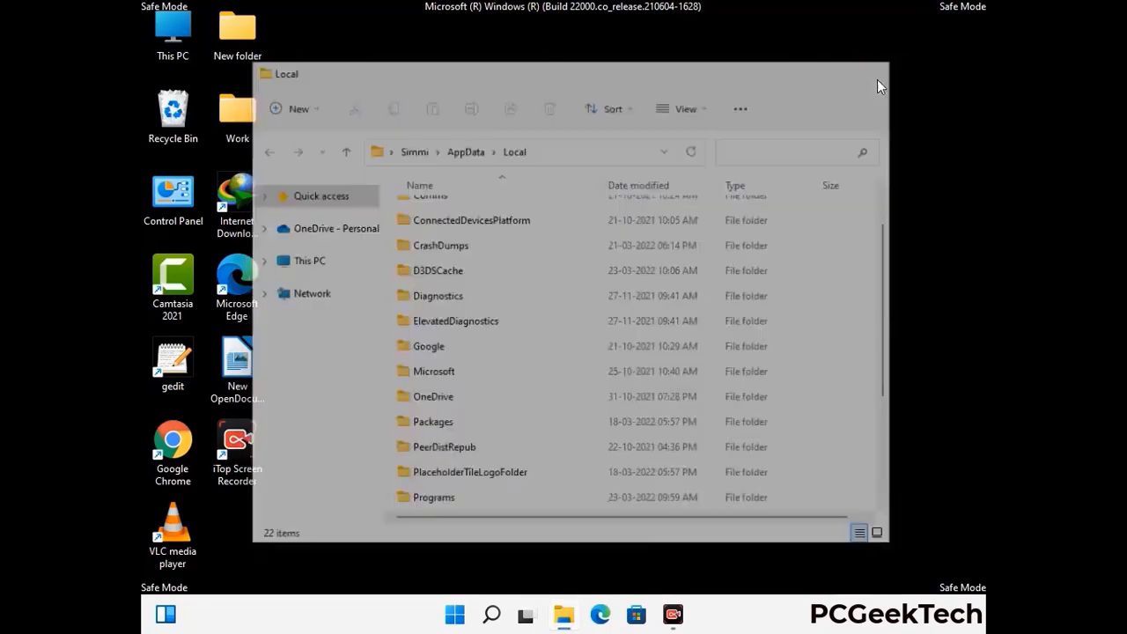
Run %ProgramData% from a centred Run dialog to open C:\ProgramData.
{"action": "key", "text": "super+r"}
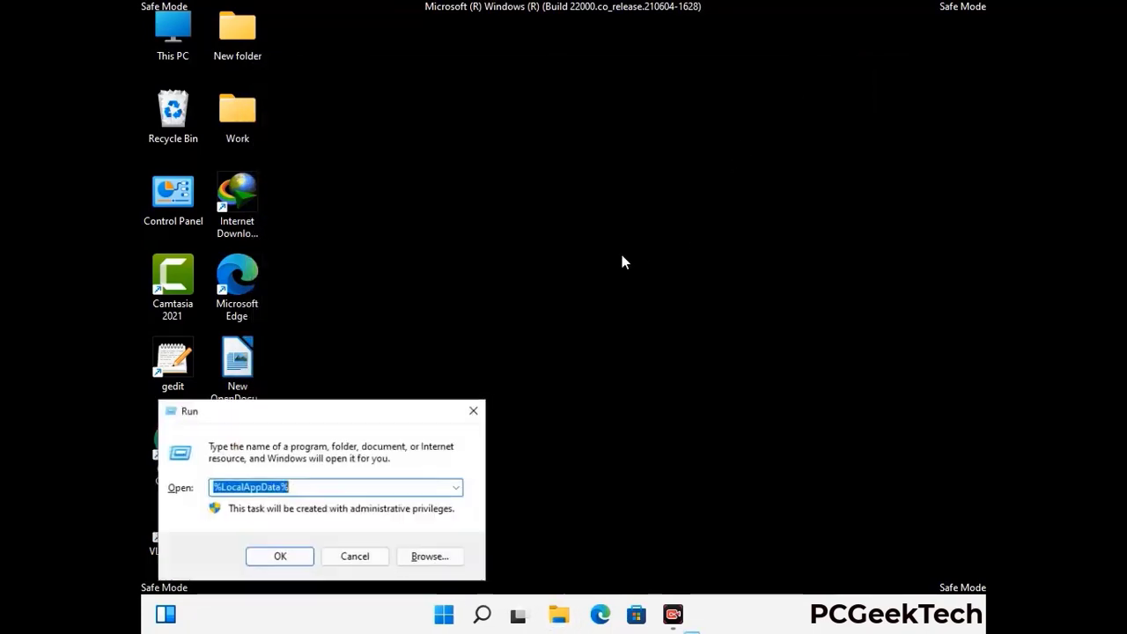
{"action": "left_click_drag", "start_coordinate": [288, 421], "coordinate": [516, 236]}
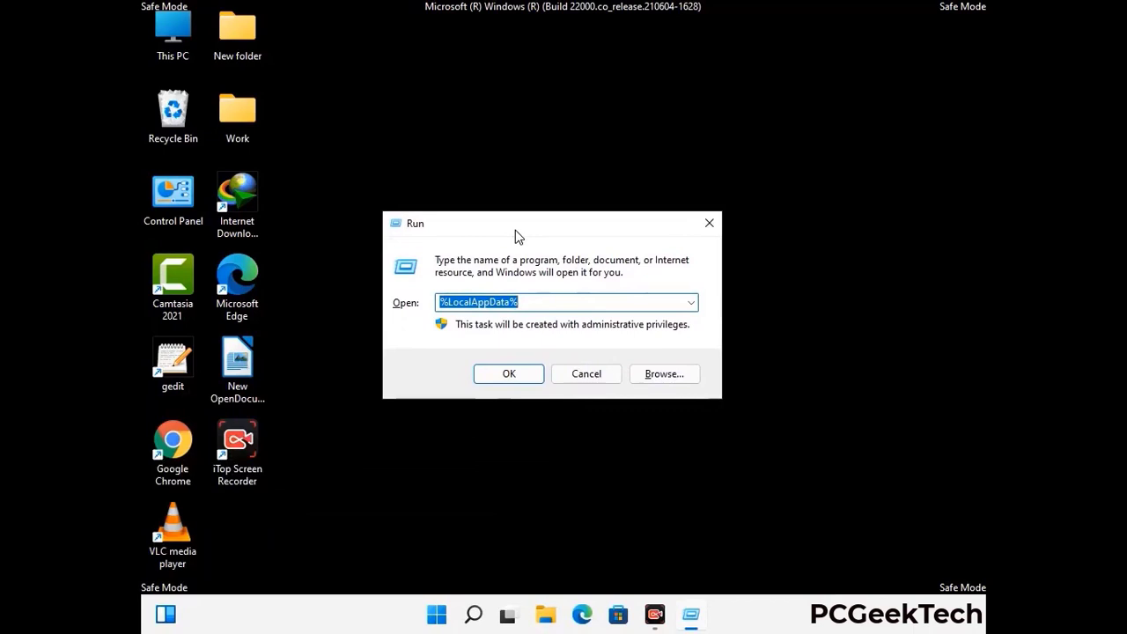
{"action": "type", "text": "%"}
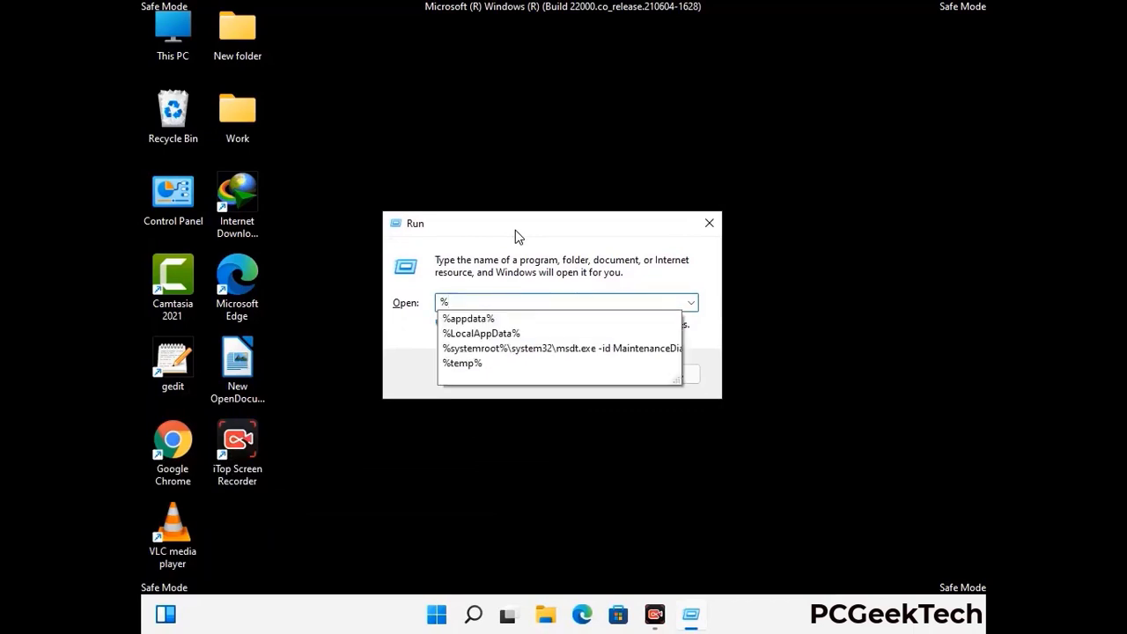
{"action": "type", "text": "Pro"}
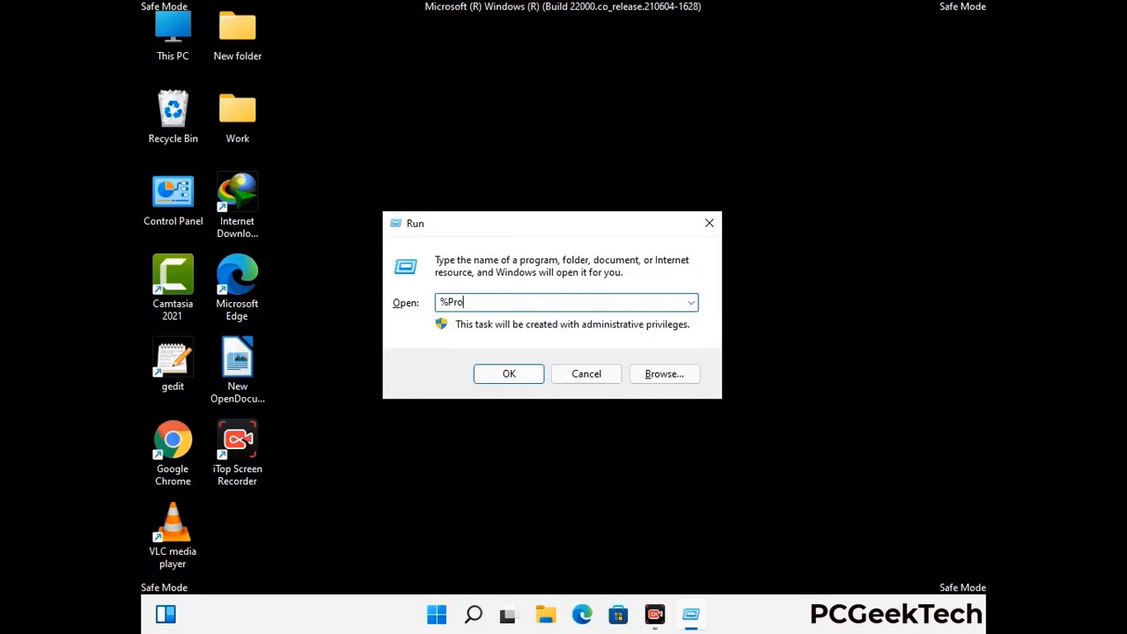
{"action": "type", "text": "gram"}
{"action": "key", "text": "Return"}
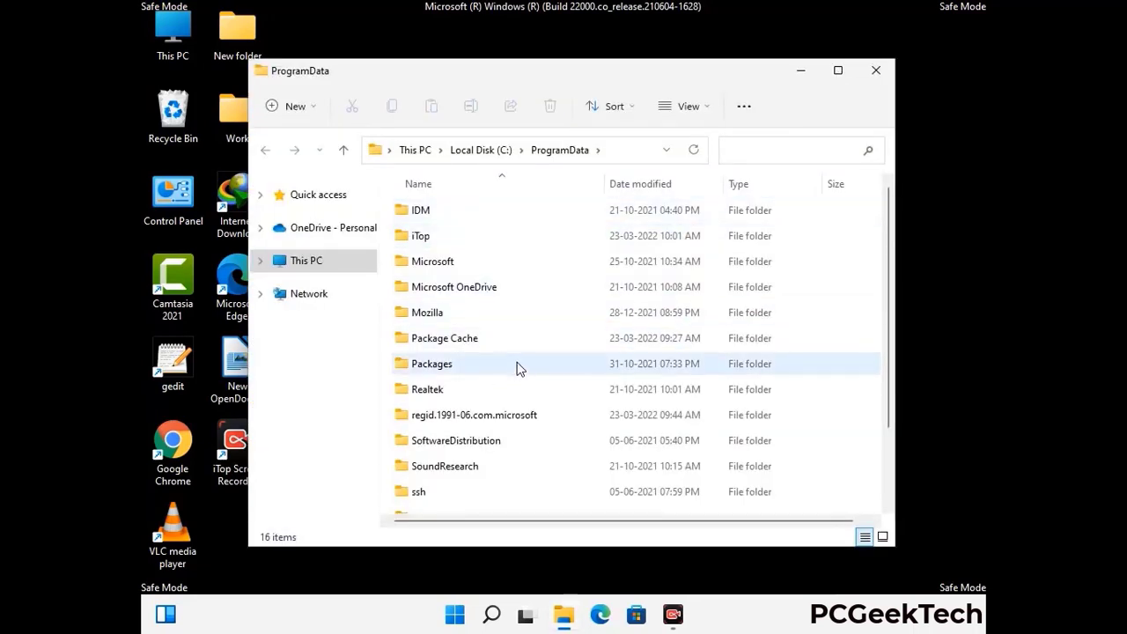
Delete the Mozilla folder from C:\ProgramData, leaving 15 items, and close the window.
{"action": "scroll", "coordinate": [518, 374], "scroll_direction": "down", "scroll_amount": 1}
{"action": "scroll", "coordinate": [516, 387], "scroll_direction": "down", "scroll_amount": 1}
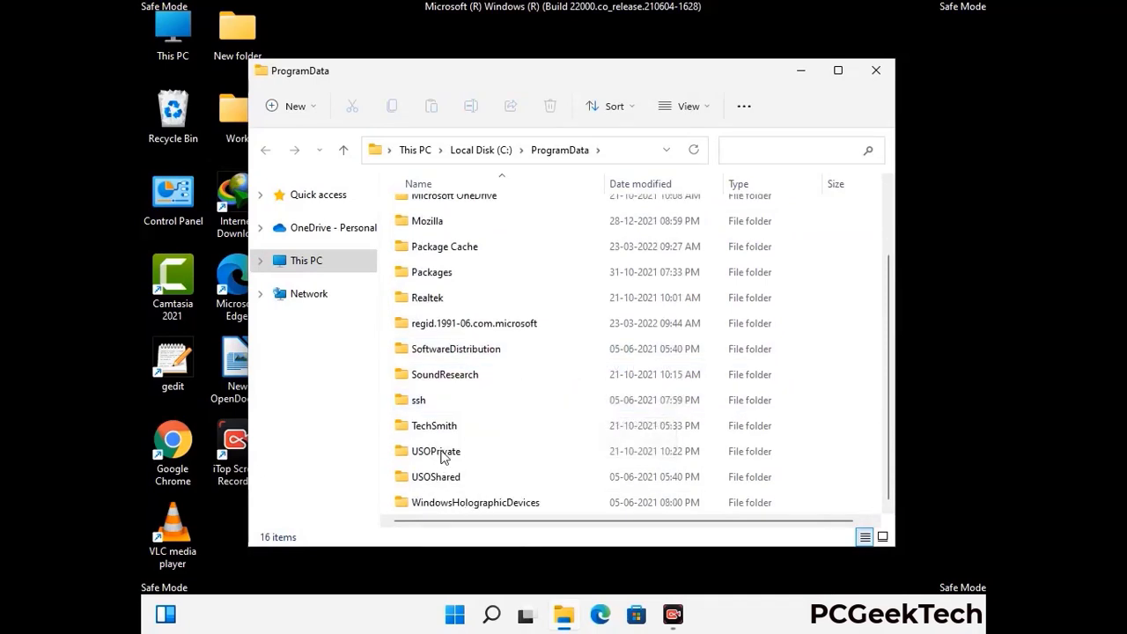
{"action": "left_click", "coordinate": [436, 222]}
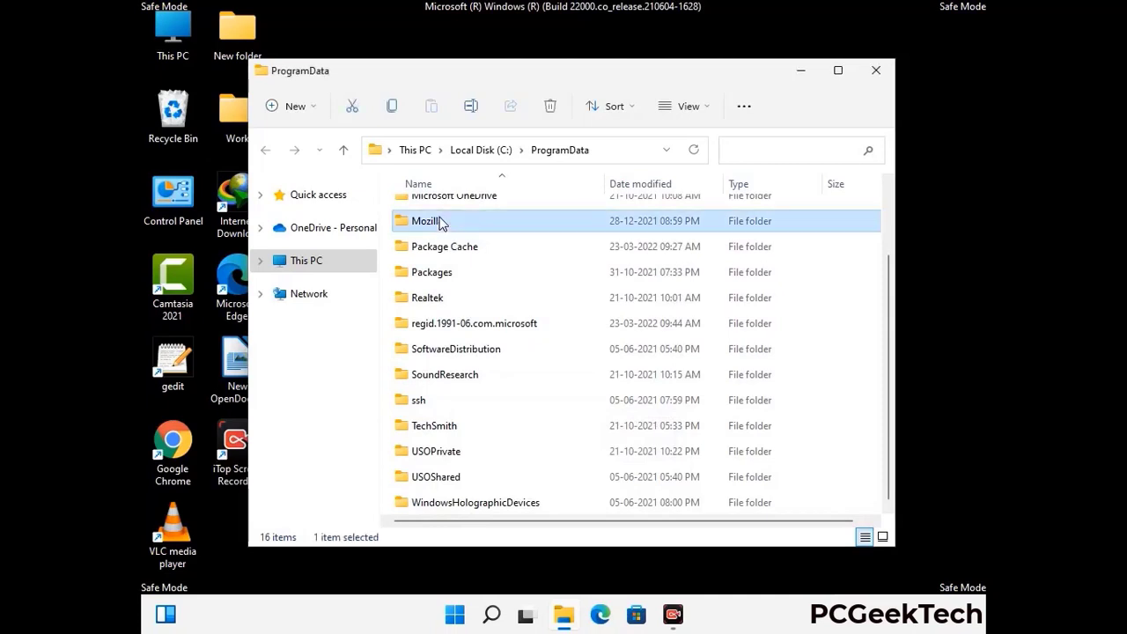
{"action": "left_click", "coordinate": [551, 106]}
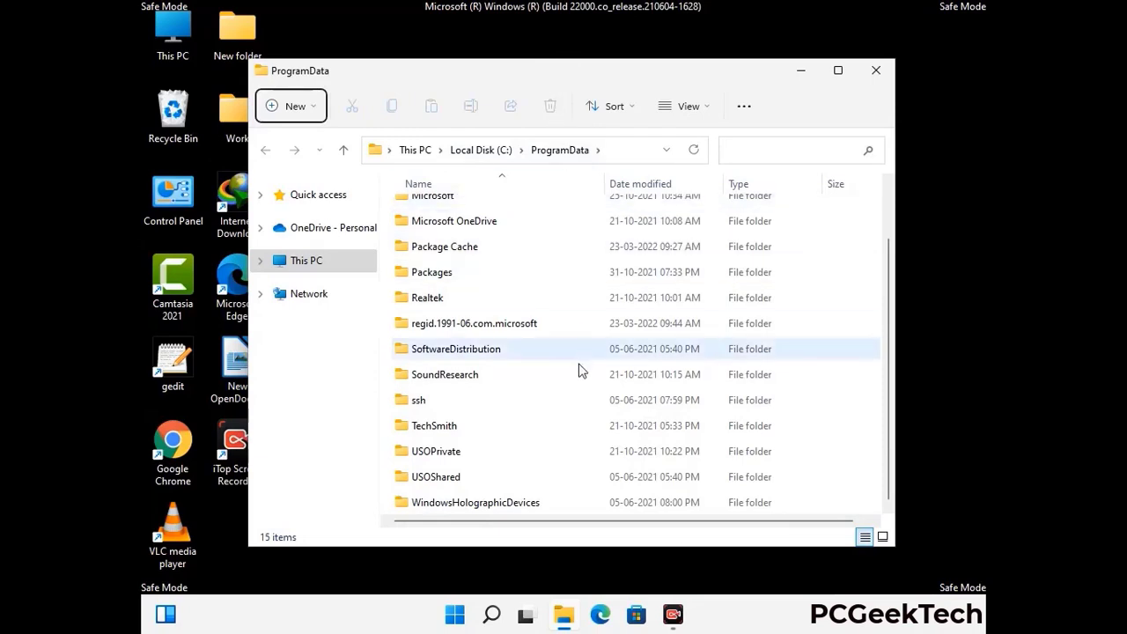
{"action": "scroll", "coordinate": [581, 373], "scroll_direction": "up", "scroll_amount": 2}
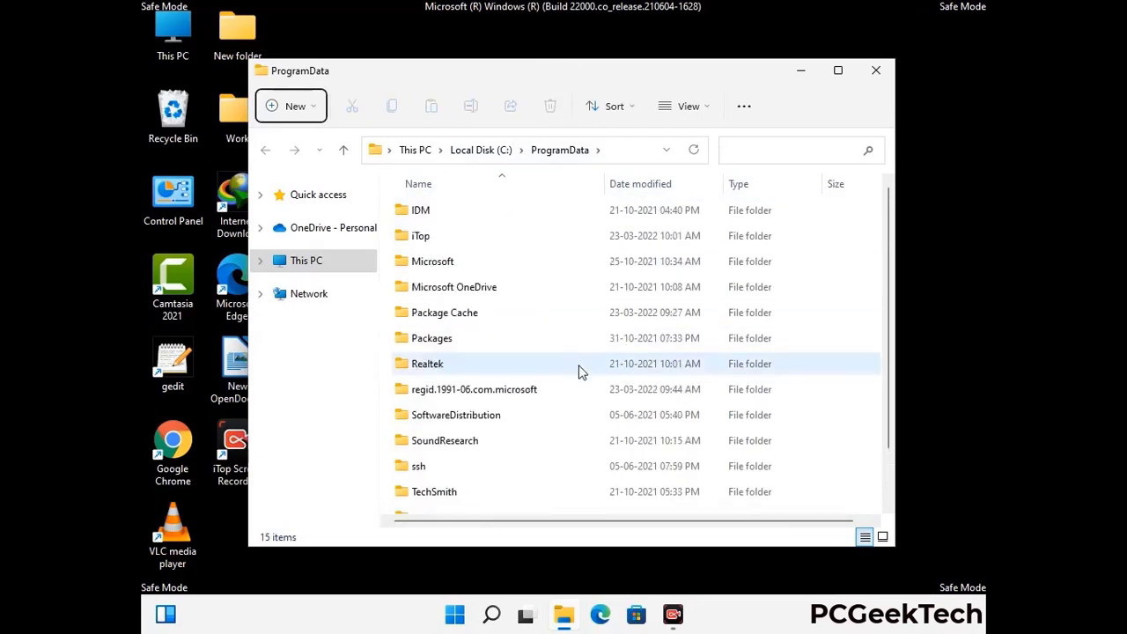
{"action": "left_click", "coordinate": [881, 69]}
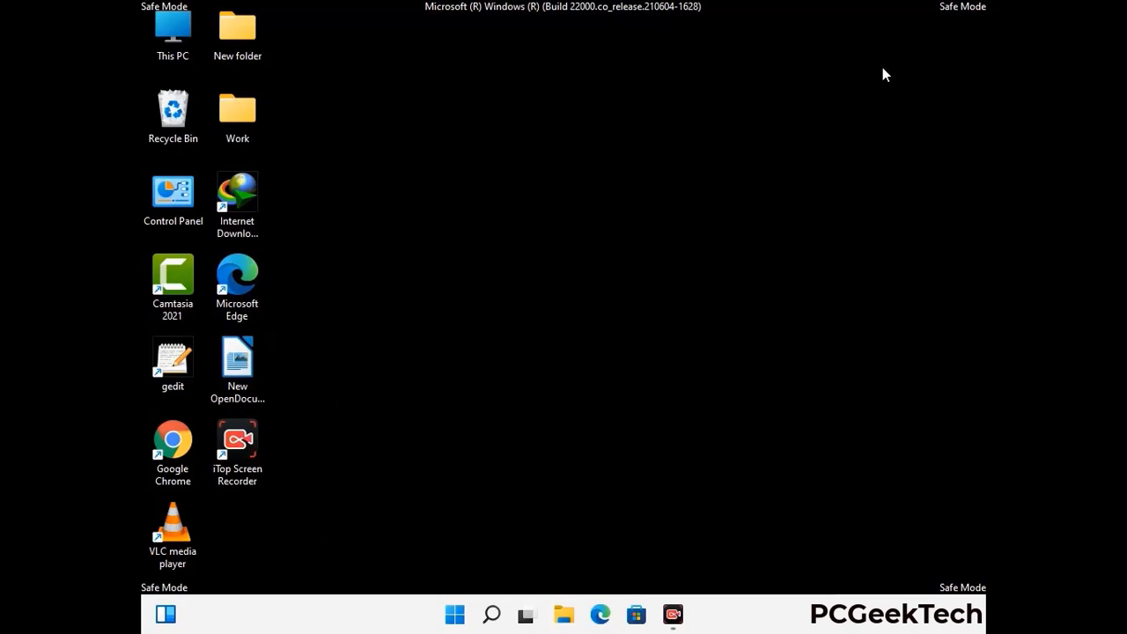
Run %WinDir% from the Run dialog to open C:\Windows in File Explorer.
{"action": "key", "text": "super+r"}
{"action": "left_click_drag", "start_coordinate": [367, 408], "coordinate": [588, 228]}
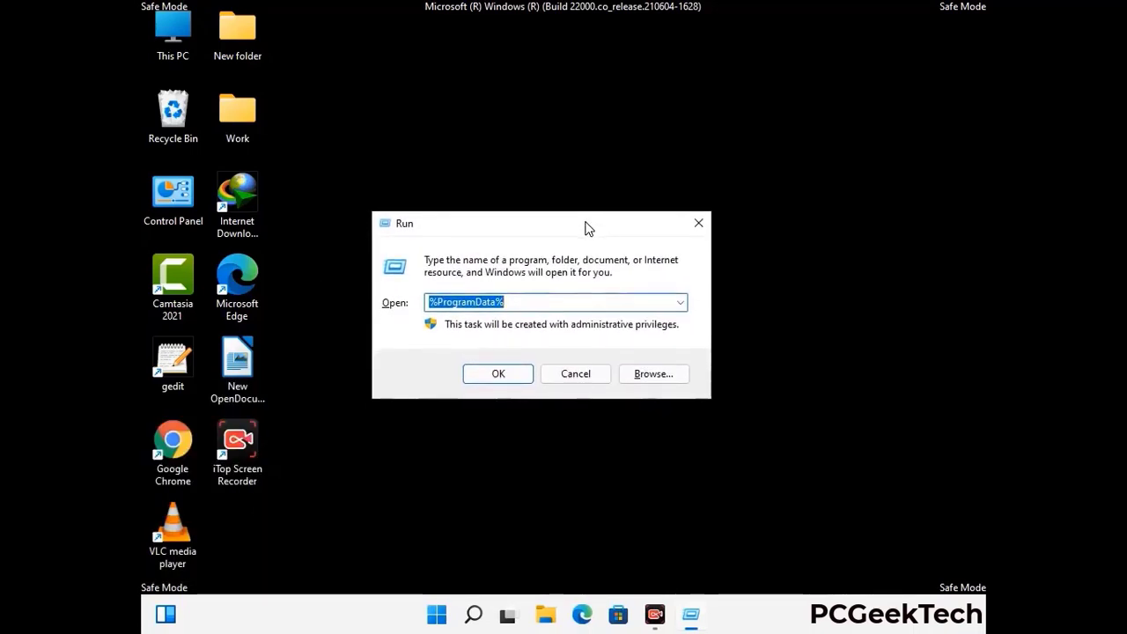
{"action": "type", "text": "%WinDir%"}
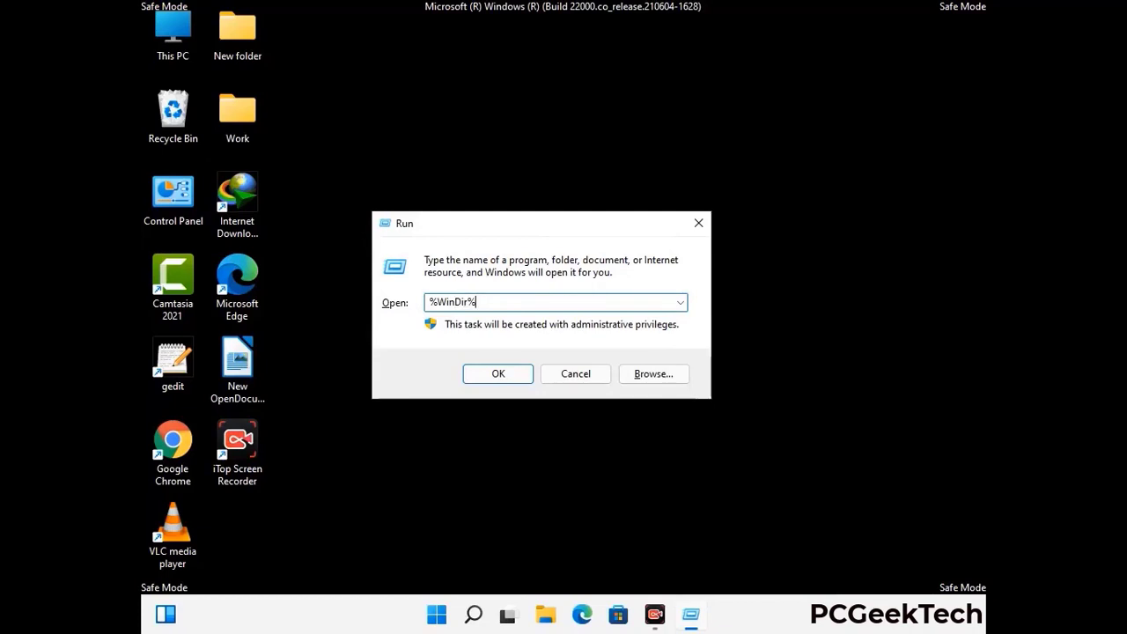
{"action": "key", "text": "Return"}
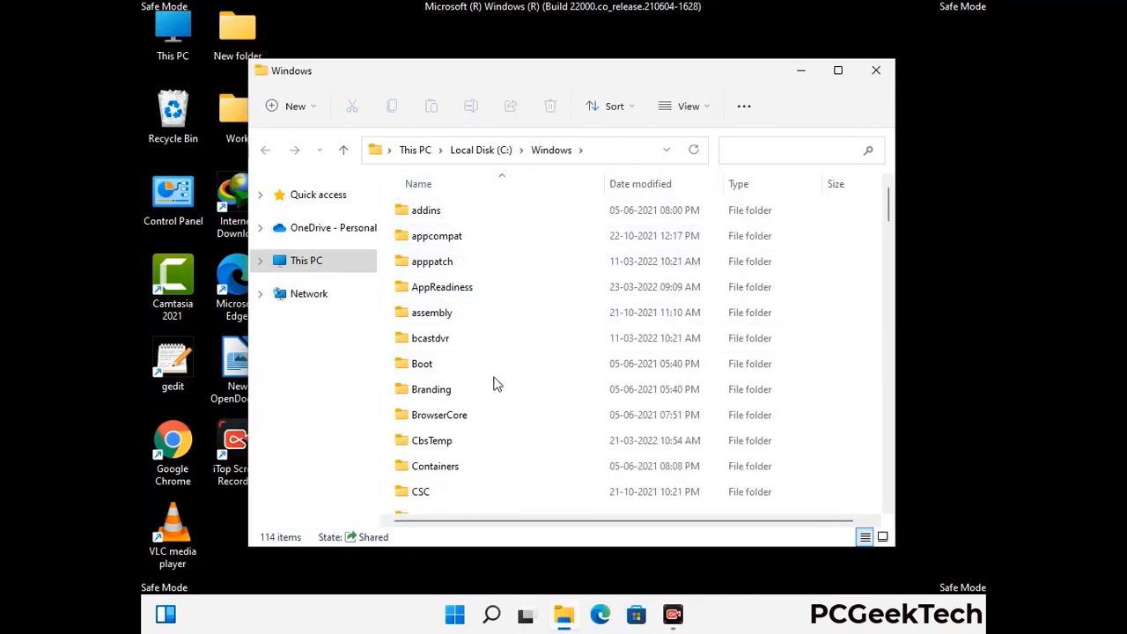
Browse the 114 items in C:\Windows, then close the folder window.
{"action": "scroll", "coordinate": [495, 387], "scroll_direction": "down", "scroll_amount": 1}
{"action": "scroll", "coordinate": [495, 390], "scroll_direction": "down", "scroll_amount": 3}
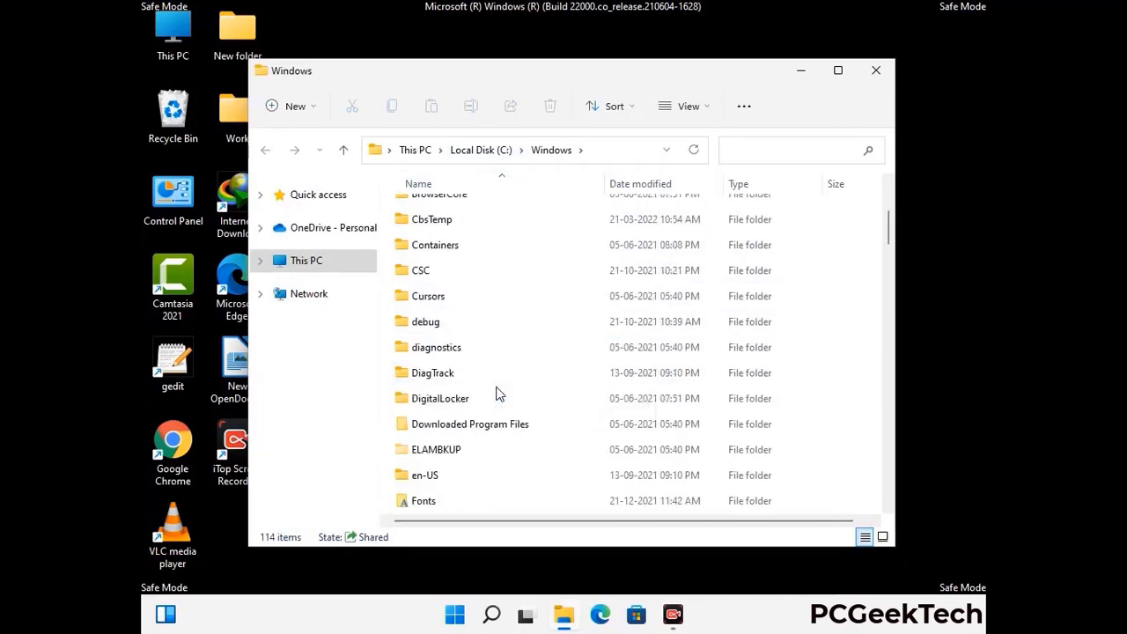
{"action": "scroll", "coordinate": [494, 396], "scroll_direction": "down", "scroll_amount": 5}
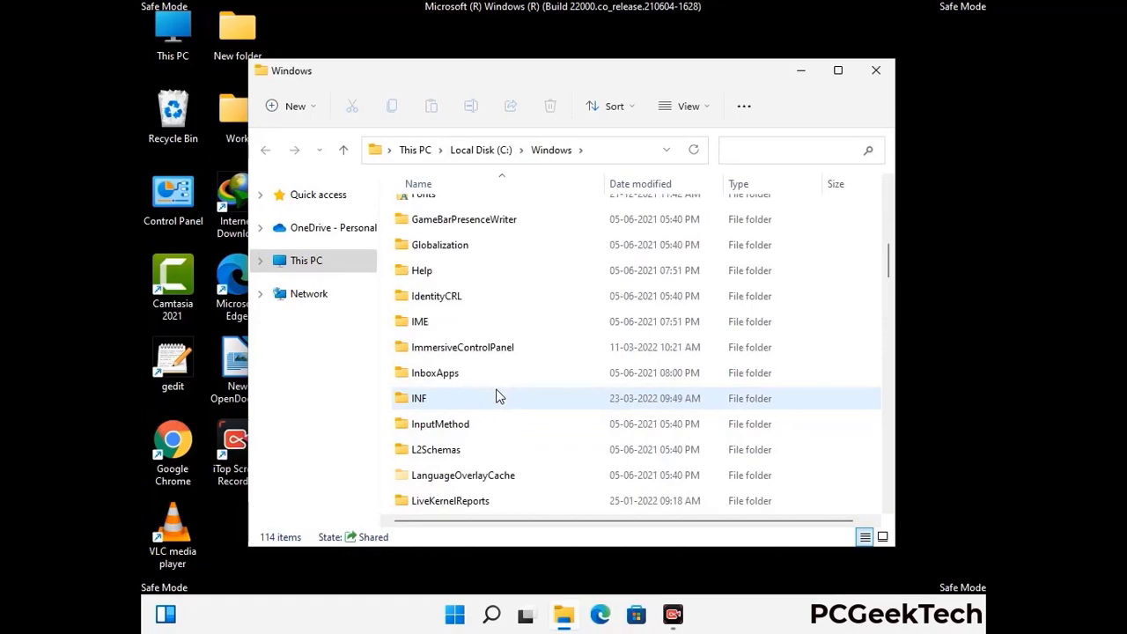
{"action": "scroll", "coordinate": [495, 398], "scroll_direction": "down", "scroll_amount": 4}
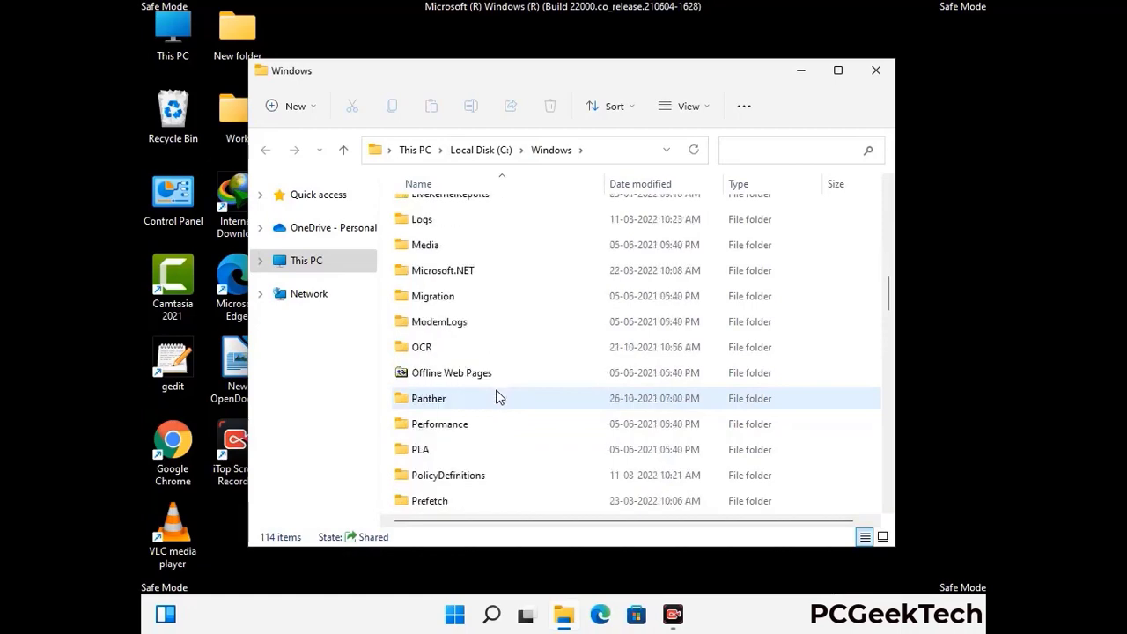
{"action": "scroll", "coordinate": [496, 398], "scroll_direction": "down", "scroll_amount": 6}
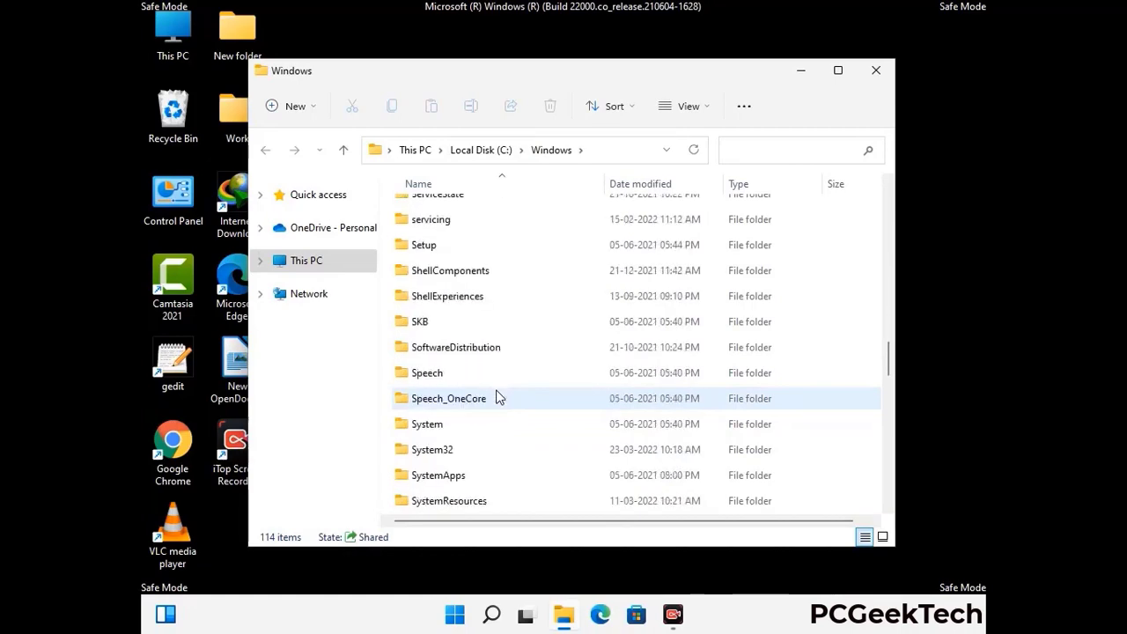
{"action": "scroll", "coordinate": [496, 398], "scroll_direction": "down", "scroll_amount": 1}
{"action": "scroll", "coordinate": [495, 398], "scroll_direction": "down", "scroll_amount": 7}
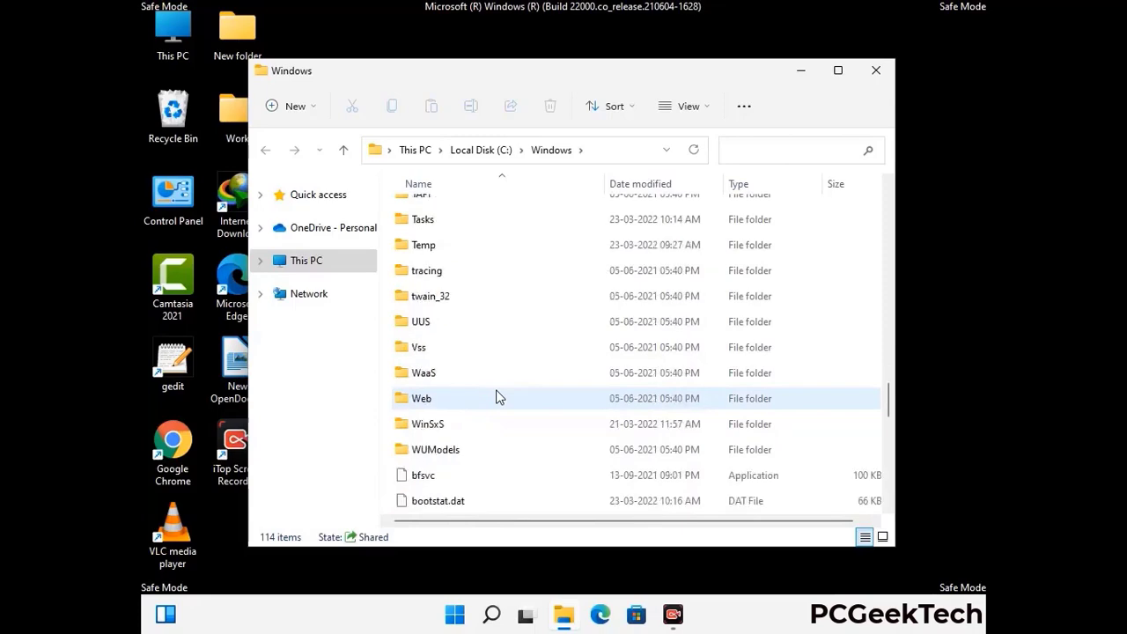
{"action": "scroll", "coordinate": [495, 398], "scroll_direction": "down", "scroll_amount": 7}
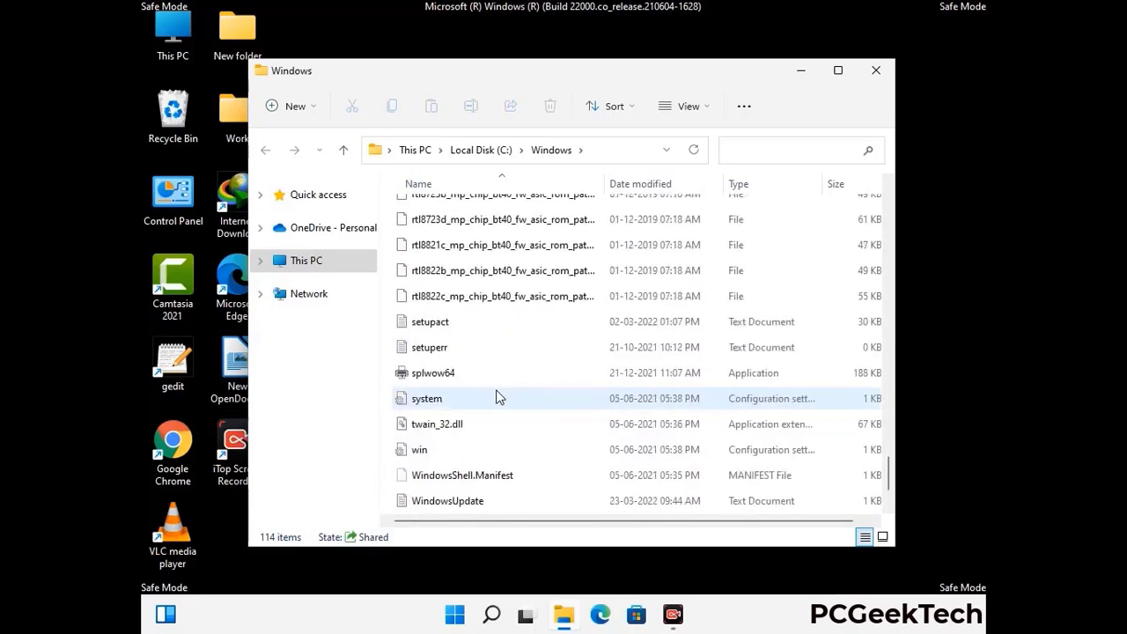
{"action": "scroll", "coordinate": [496, 398], "scroll_direction": "up", "scroll_amount": 13}
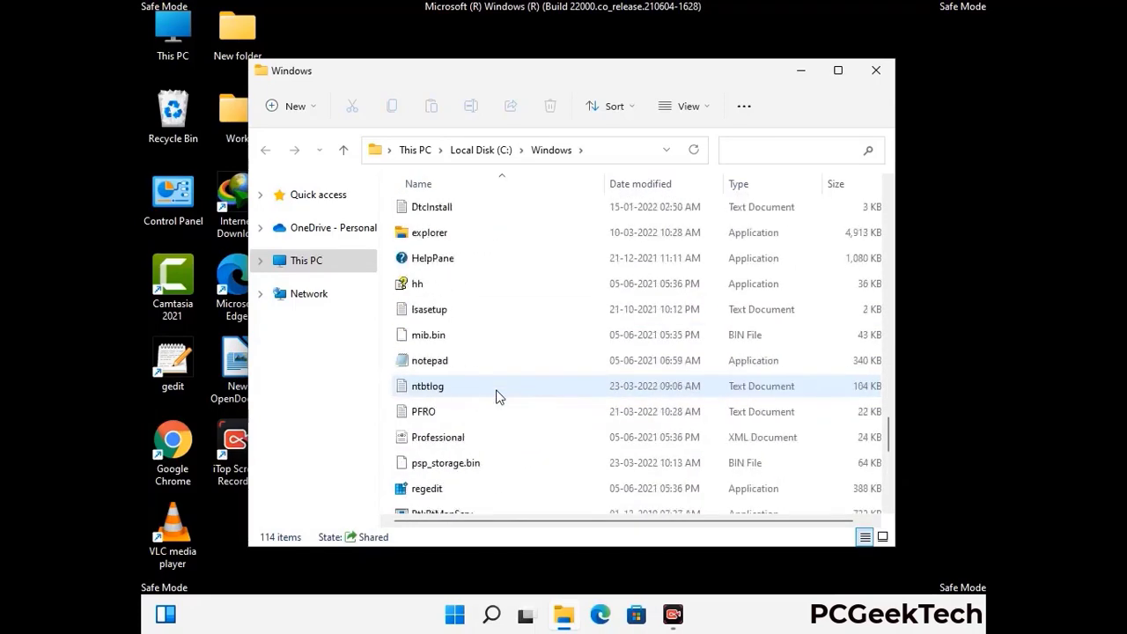
{"action": "scroll", "coordinate": [496, 396], "scroll_direction": "up", "scroll_amount": 3}
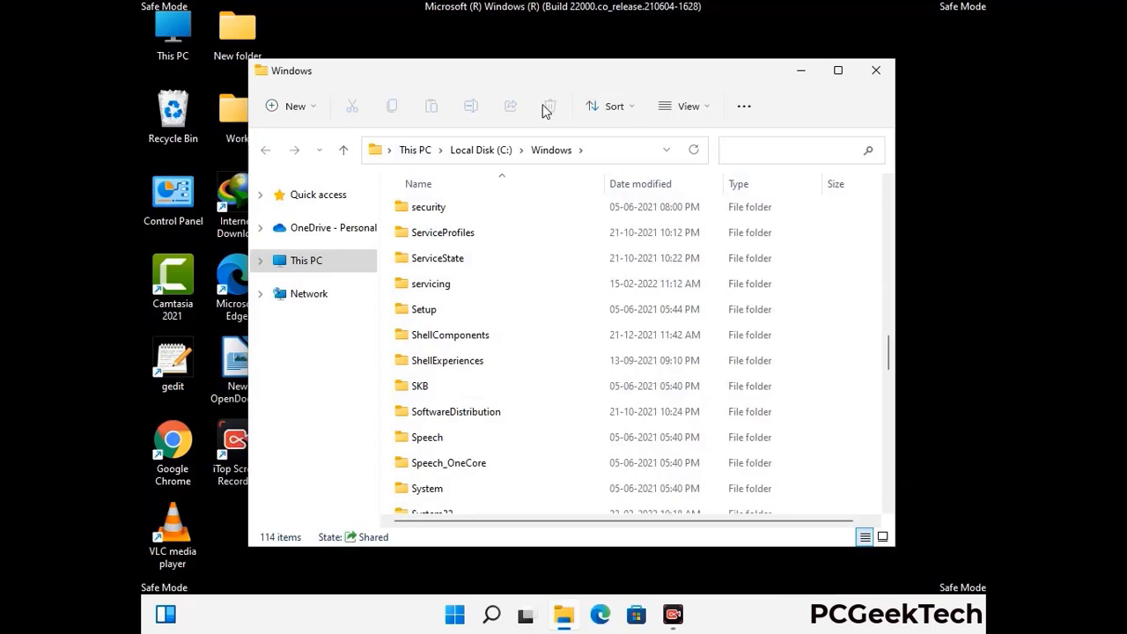
{"action": "left_click", "coordinate": [883, 74]}
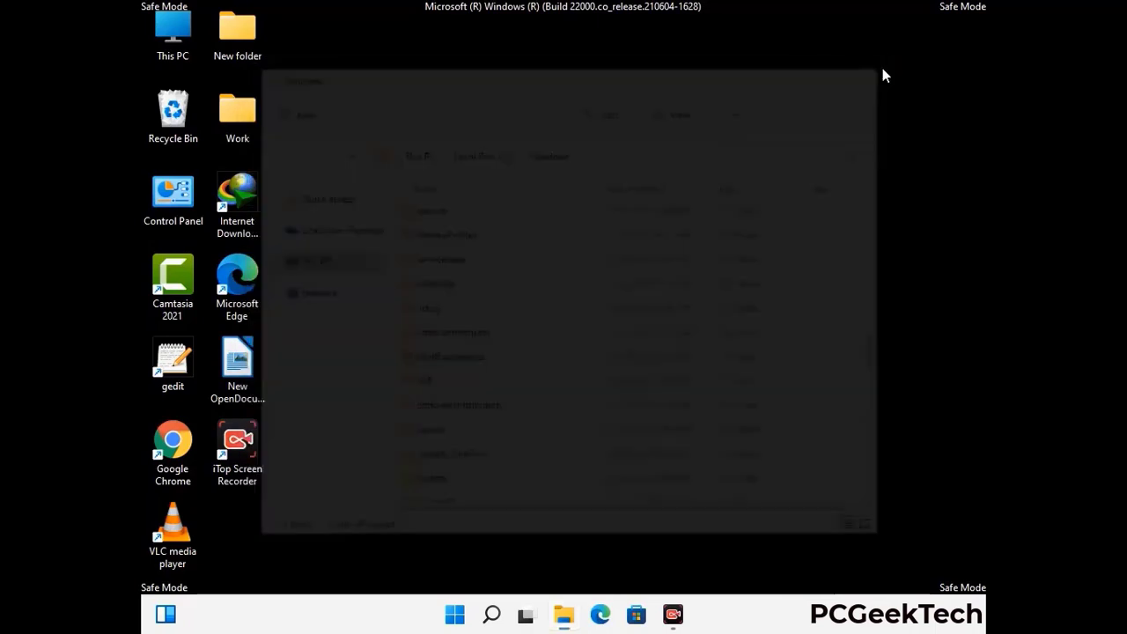
Run %temp% to open the user's AppData Local Temp folder.
{"action": "key", "text": "super+r"}
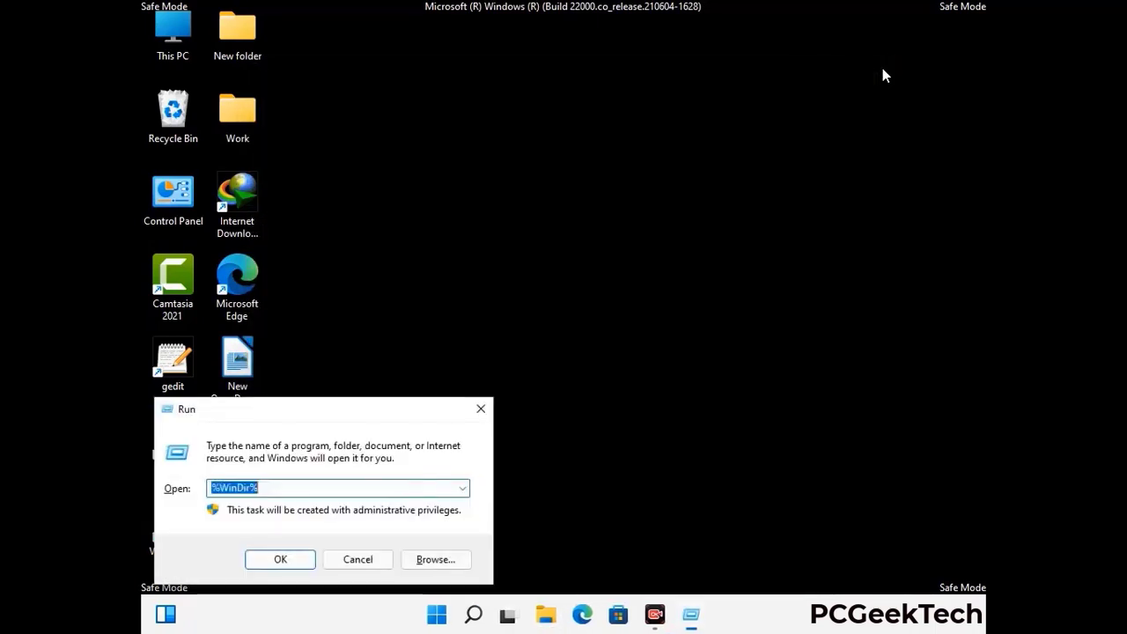
{"action": "left_click_drag", "start_coordinate": [373, 415], "coordinate": [641, 151]}
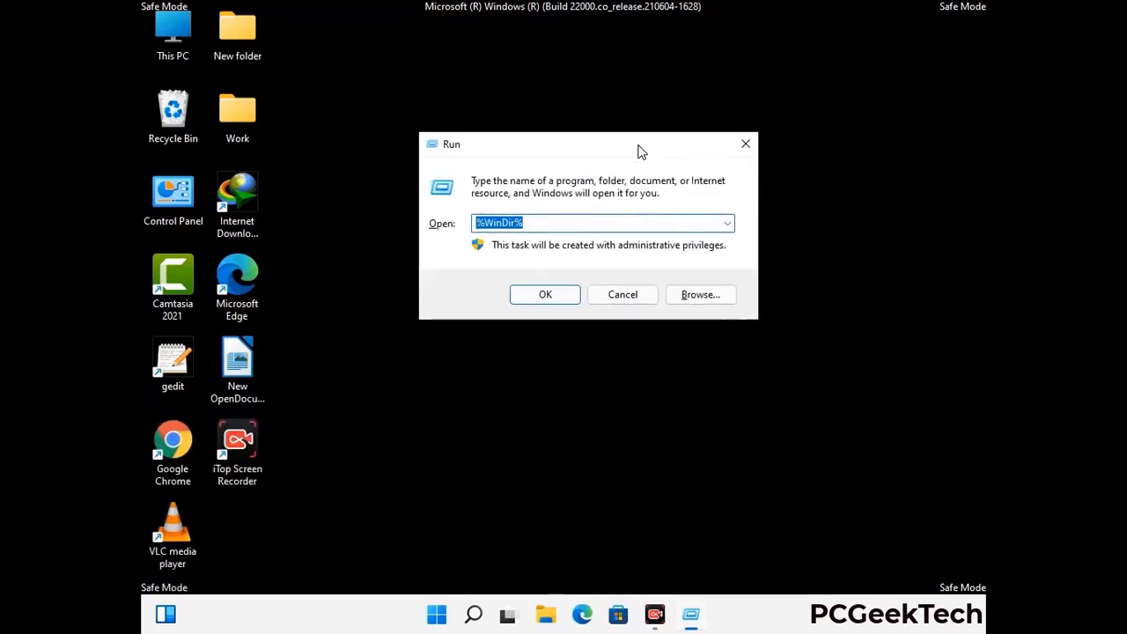
{"action": "type", "text": "%temp%"}
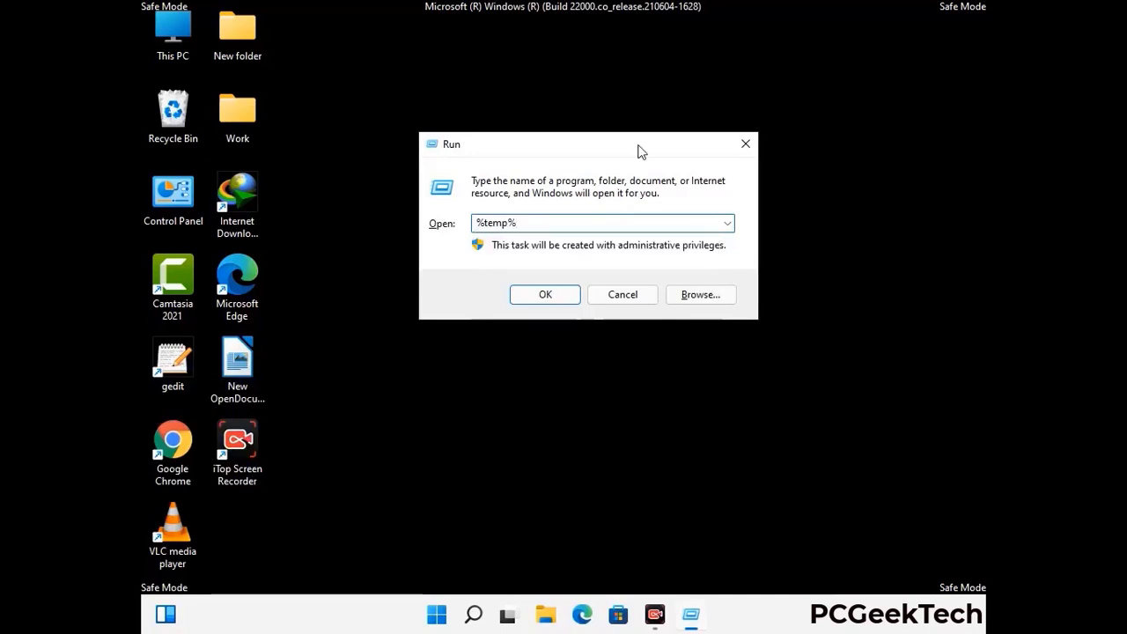
{"action": "left_click", "coordinate": [545, 294]}
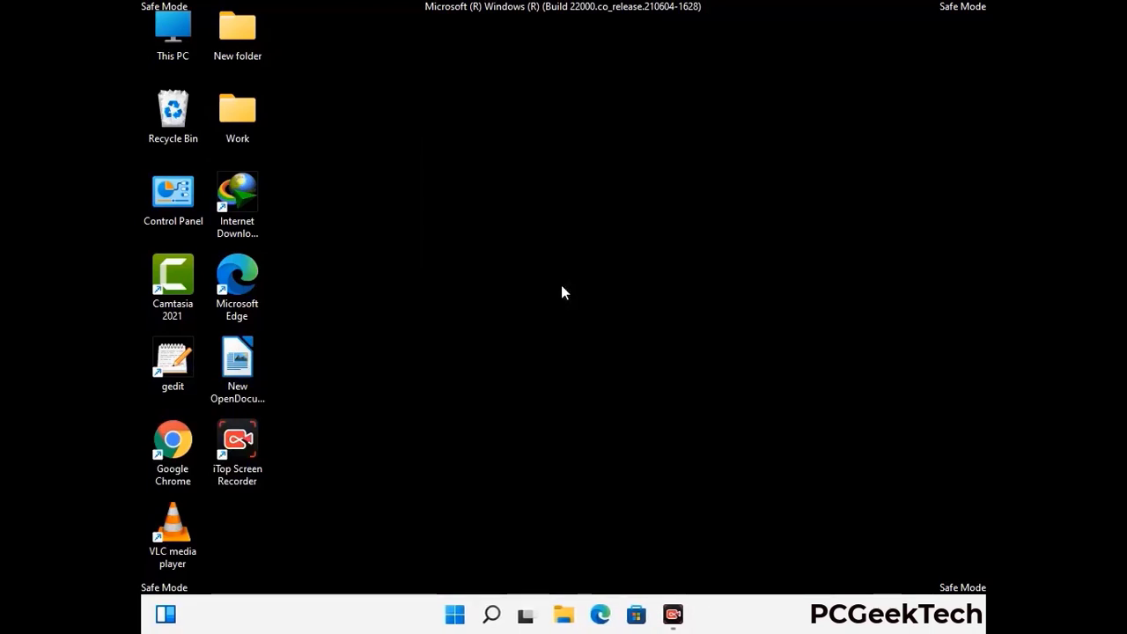
Select all 100 Temp items, delete them, and close the window.
{"action": "left_click", "coordinate": [510, 340]}
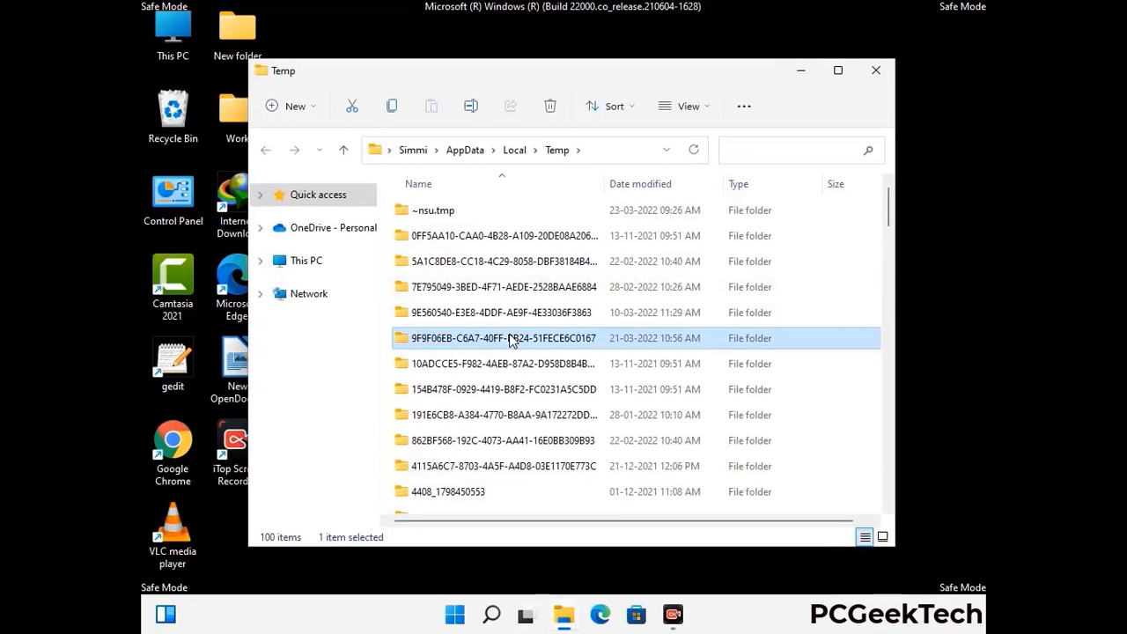
{"action": "key", "text": "ctrl+a"}
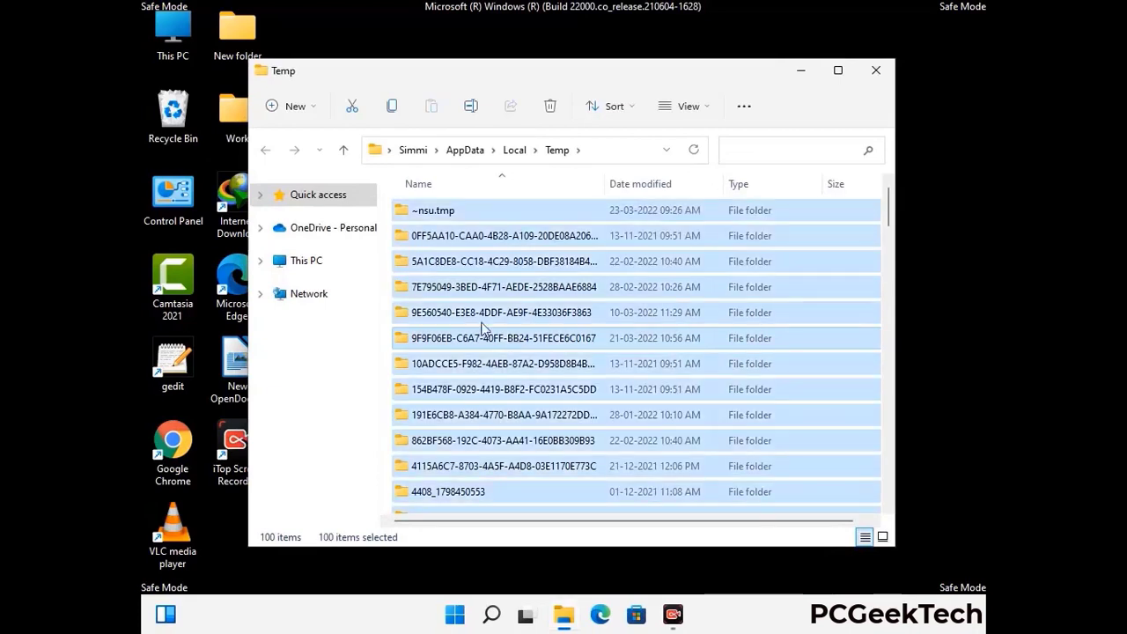
{"action": "left_click", "coordinate": [551, 106]}
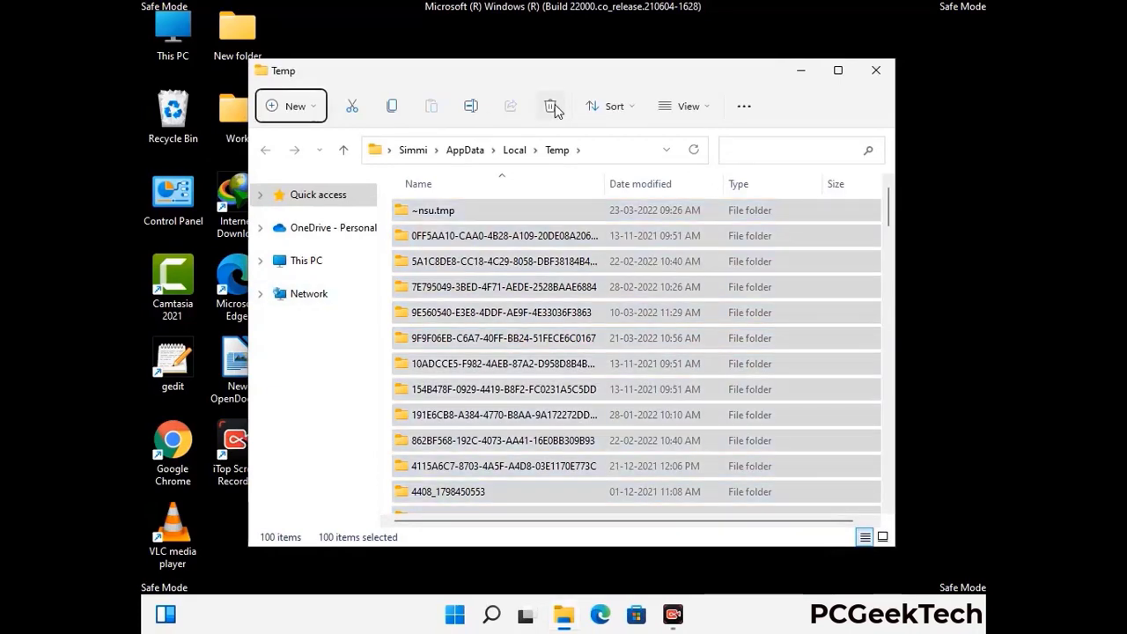
{"action": "left_click", "coordinate": [876, 70]}
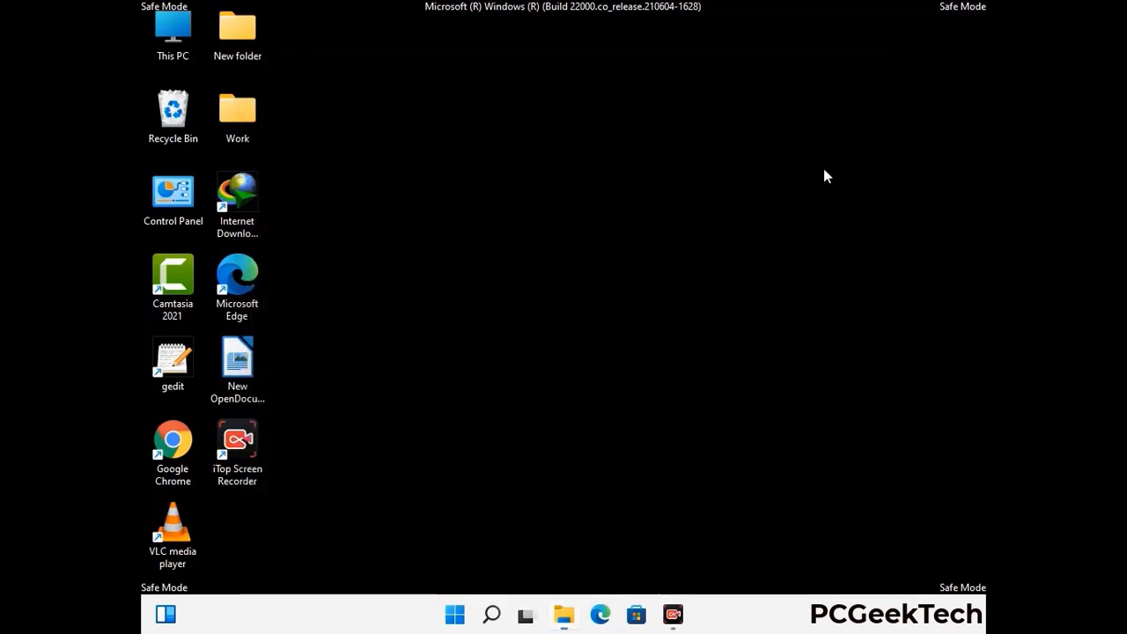
Run temp to open C:\Windows\Temp in File Explorer.
{"action": "key", "text": "super+r"}
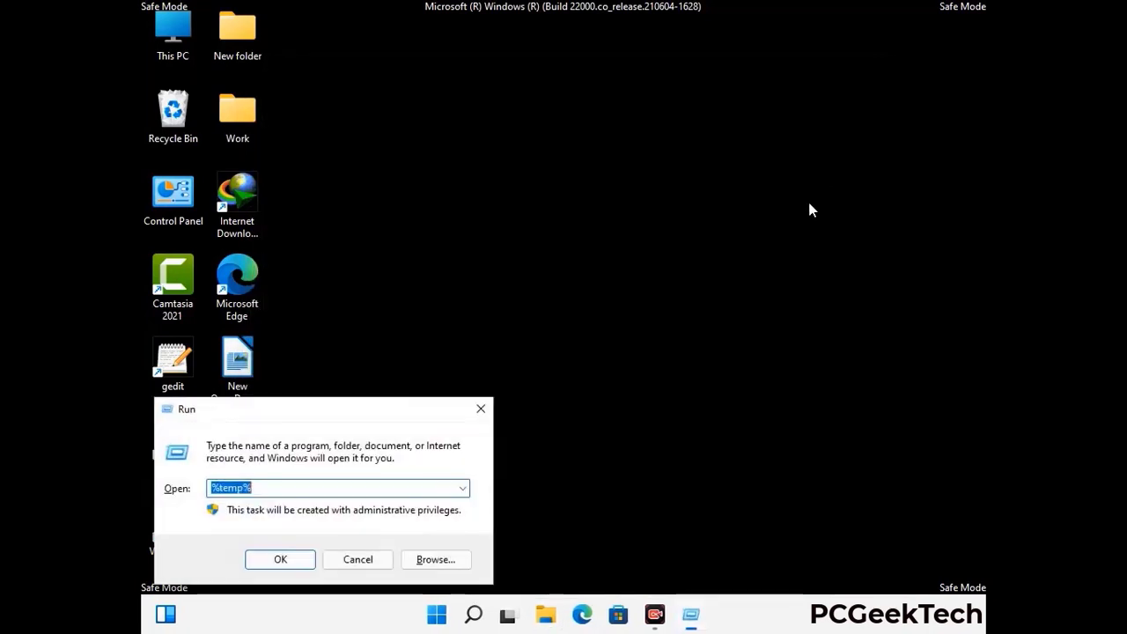
{"action": "left_click_drag", "start_coordinate": [381, 409], "coordinate": [642, 165]}
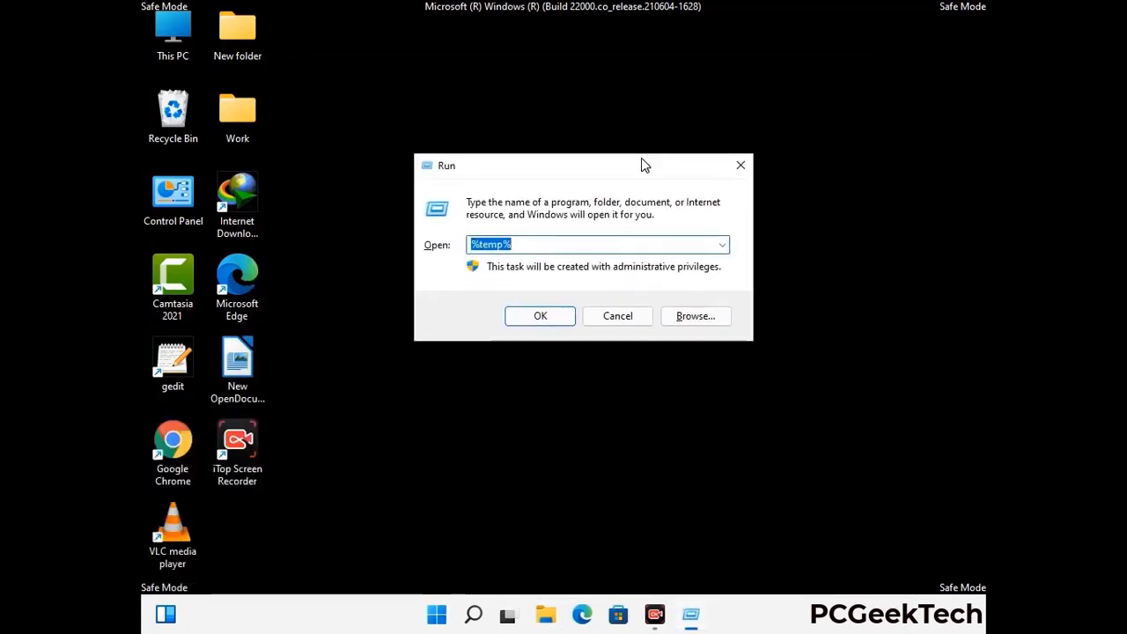
{"action": "type", "text": "temp"}
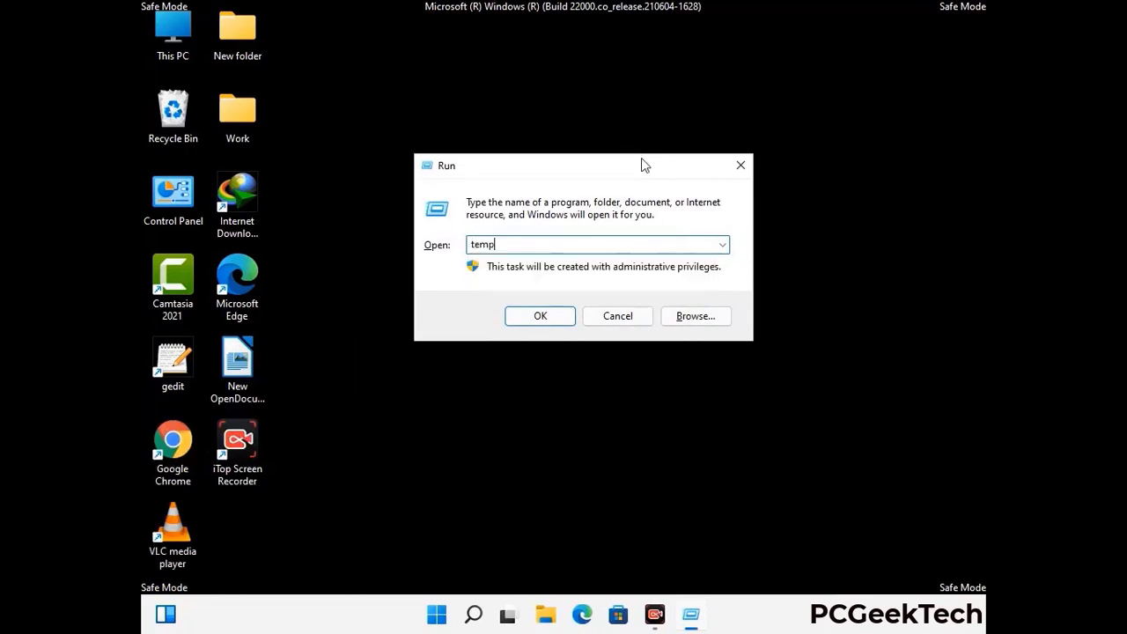
{"action": "key", "text": "Return"}
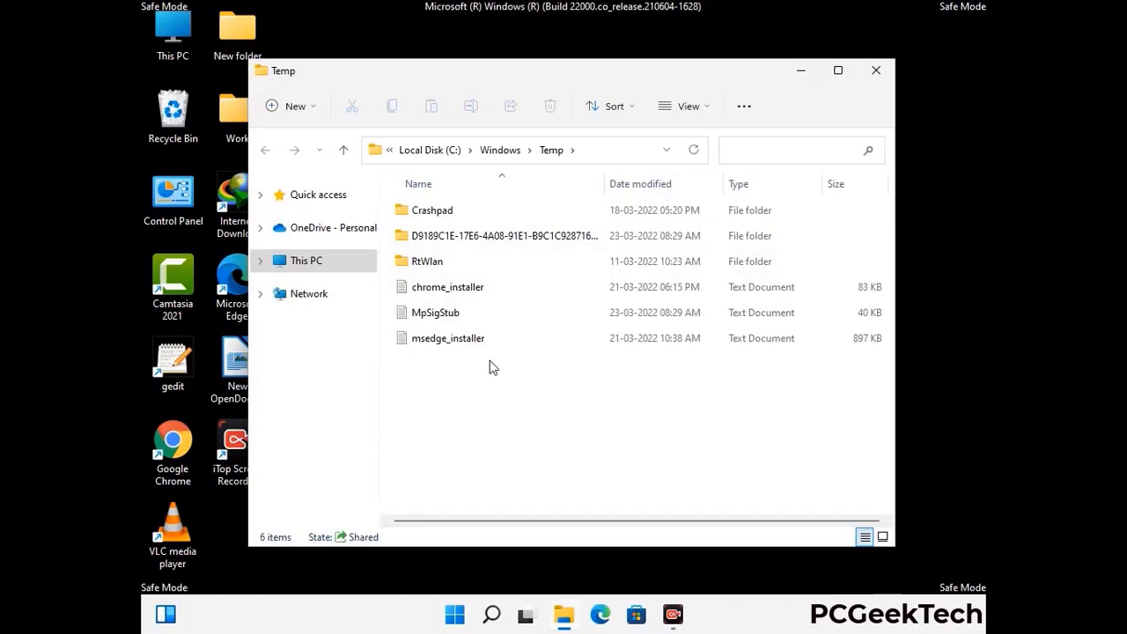
Delete all six items in Windows Temp and close the window.
{"action": "key", "text": "ctrl+a"}
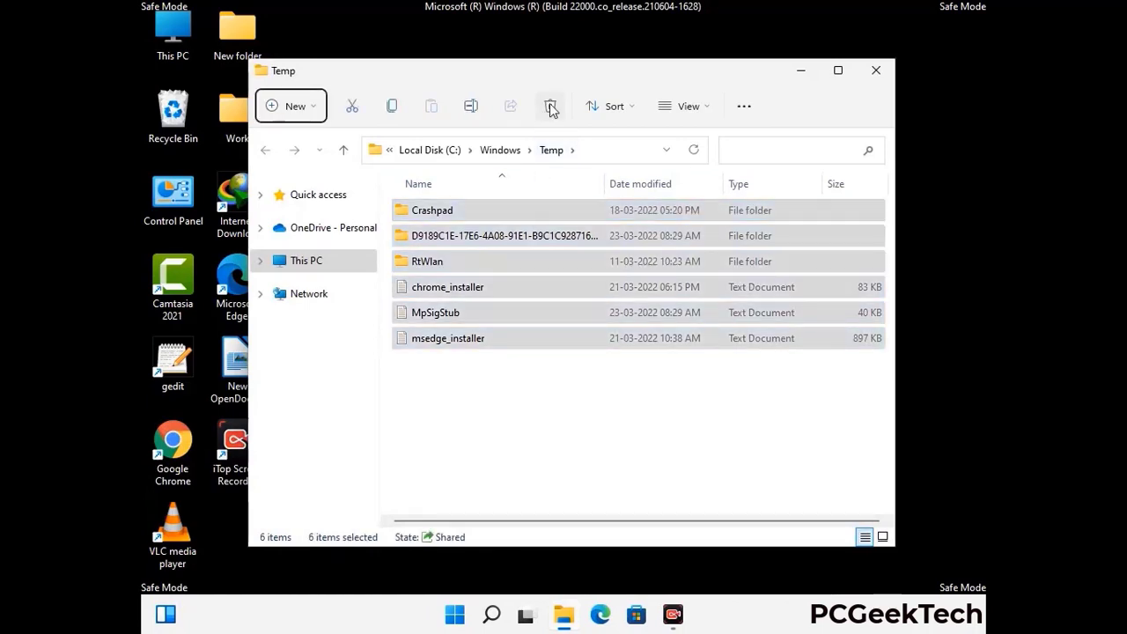
{"action": "left_click", "coordinate": [550, 106]}
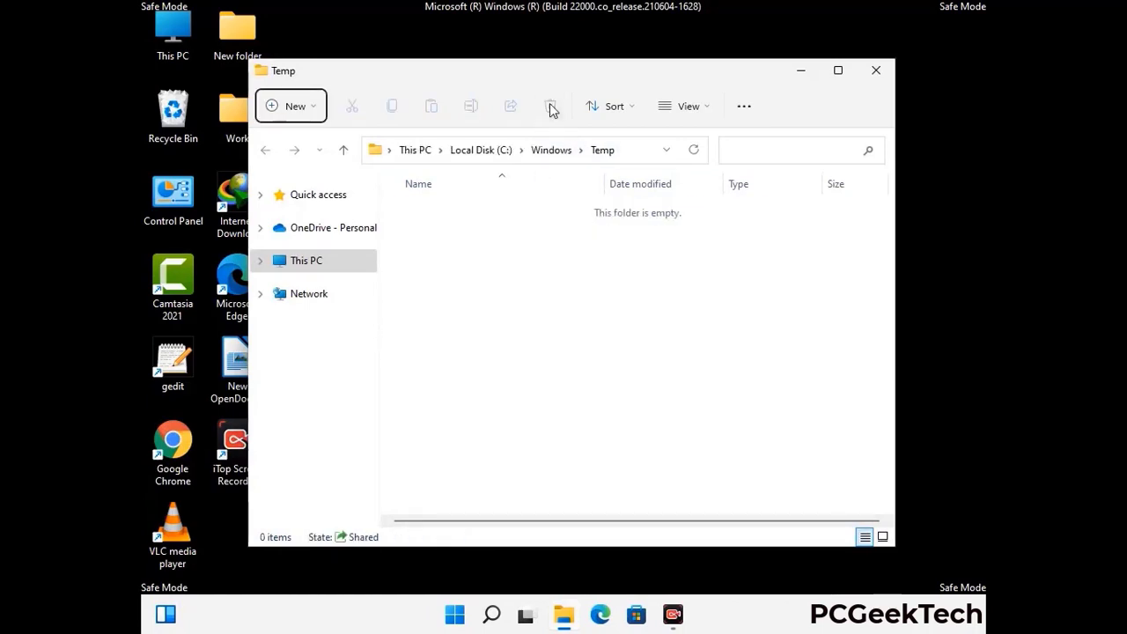
{"action": "left_click", "coordinate": [876, 71]}
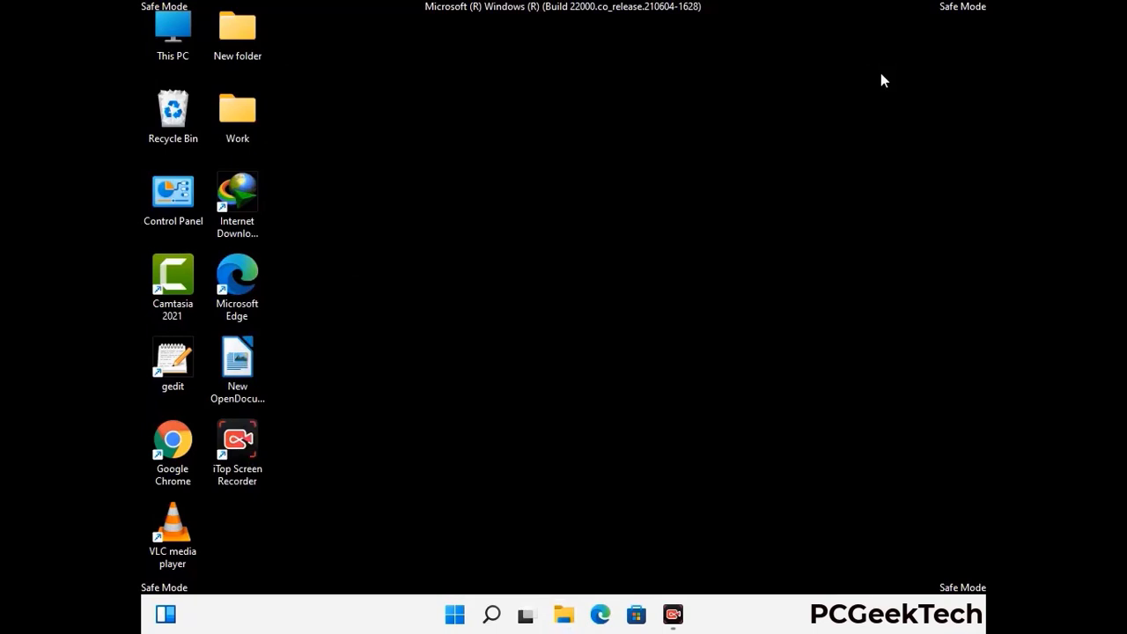
Launch Registry Editor by running regedit from the Run dialog.
{"action": "key", "text": "super+r"}
{"action": "left_click_drag", "start_coordinate": [344, 414], "coordinate": [586, 141]}
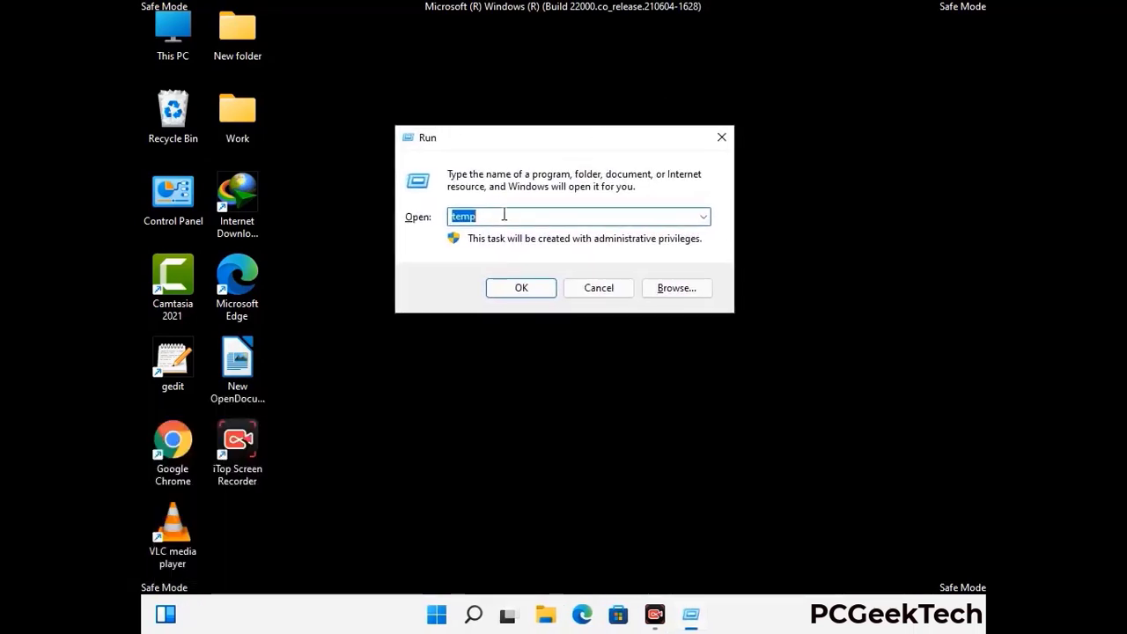
{"action": "type", "text": "regedit"}
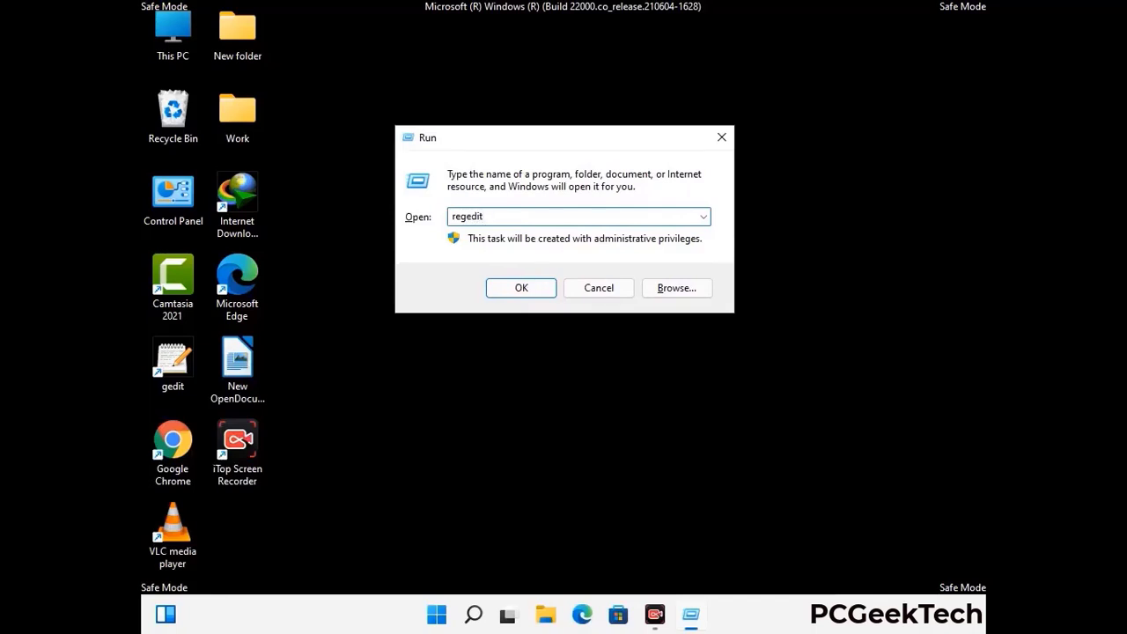
{"action": "key", "text": "Return"}
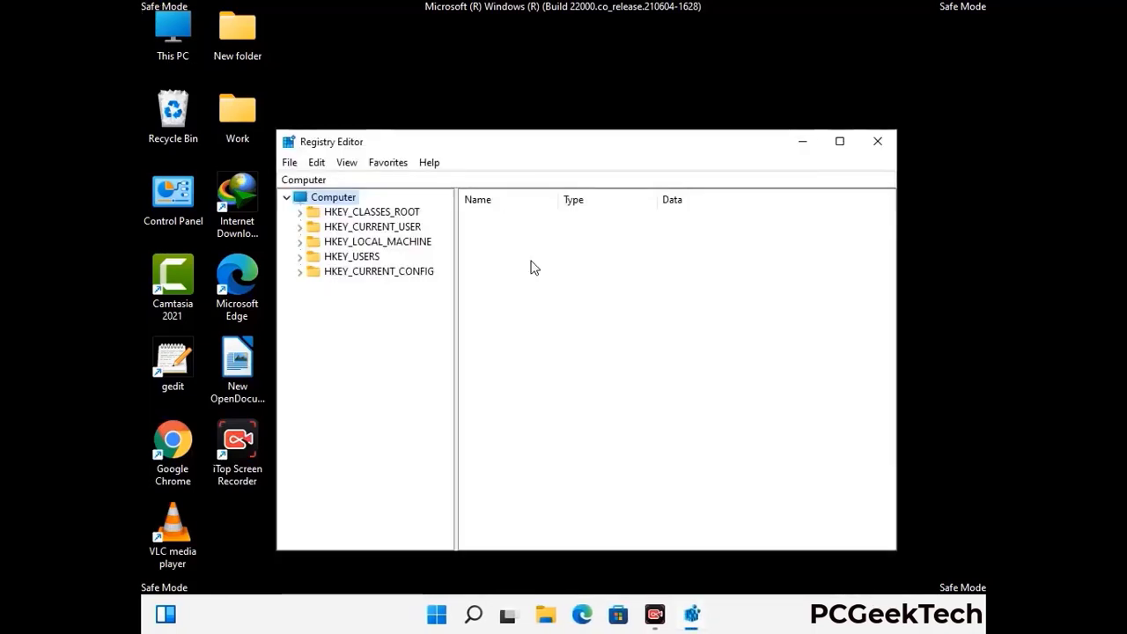
Expand HKEY_CURRENT_USER > Software > Microsoft in the key tree.
{"action": "left_click", "coordinate": [377, 241]}
{"action": "left_click", "coordinate": [299, 227]}
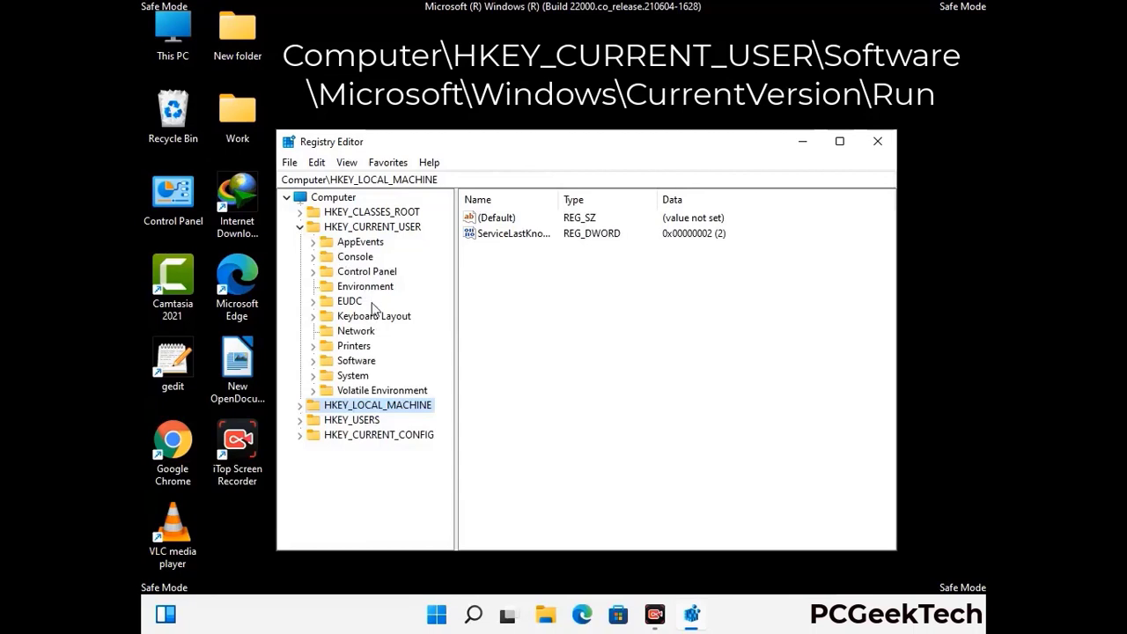
{"action": "left_click", "coordinate": [353, 366]}
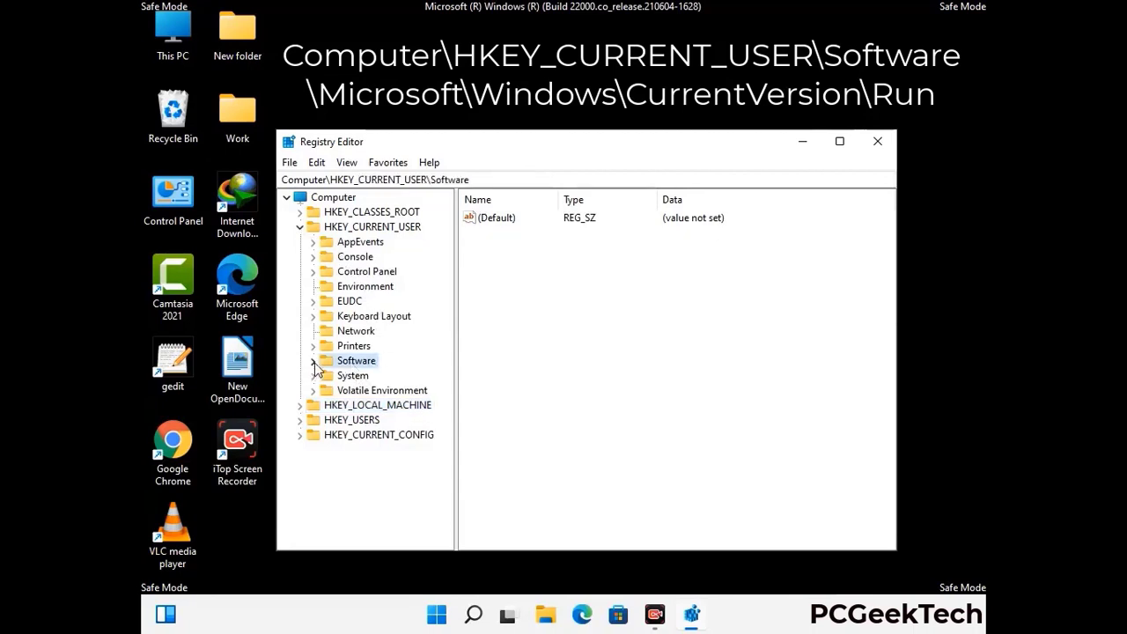
{"action": "left_click", "coordinate": [312, 363]}
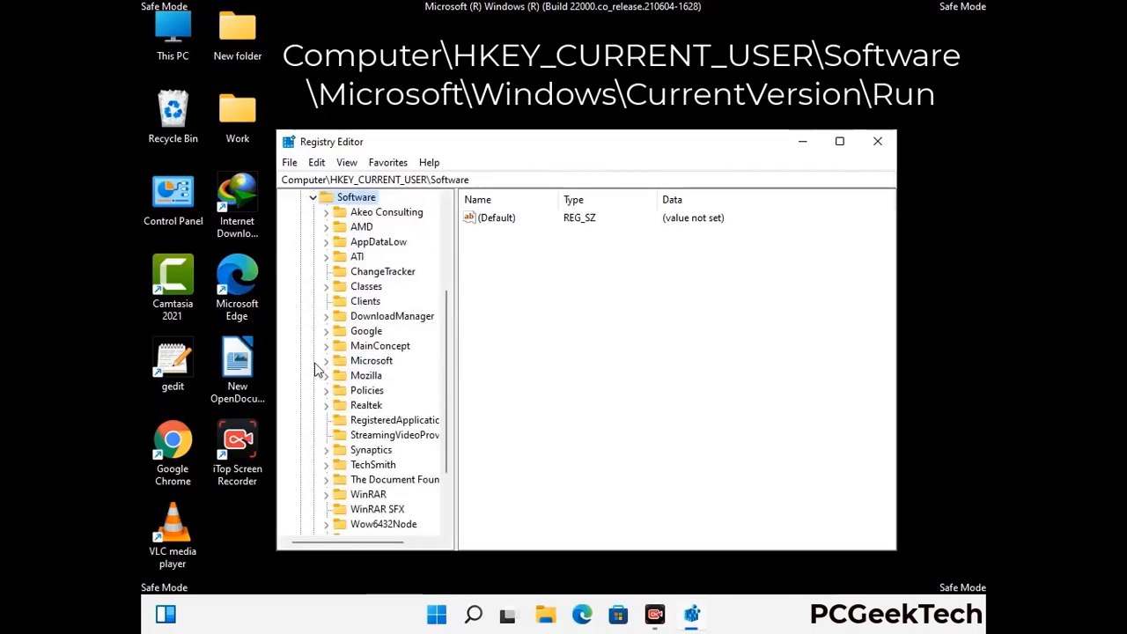
{"action": "double_click", "coordinate": [368, 365]}
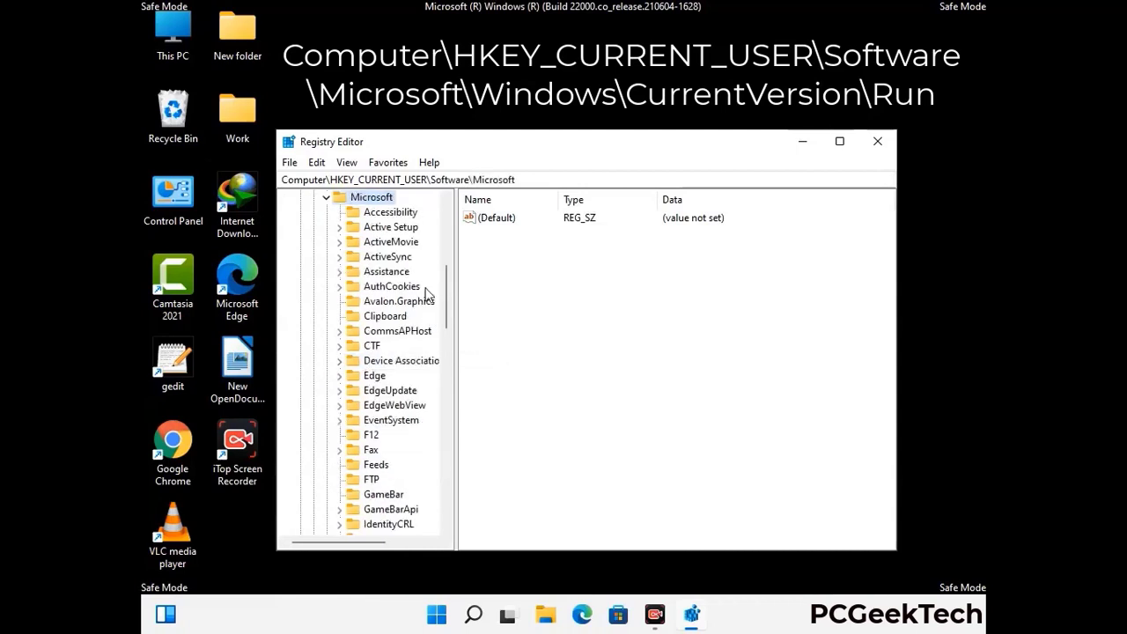
Open the Windows and then CurrentVersion keys, revealing the Run key.
{"action": "scroll", "coordinate": [407, 385], "scroll_direction": "down", "scroll_amount": 2}
{"action": "scroll", "coordinate": [408, 385], "scroll_direction": "down", "scroll_amount": 2}
{"action": "scroll", "coordinate": [407, 385], "scroll_direction": "down", "scroll_amount": 1}
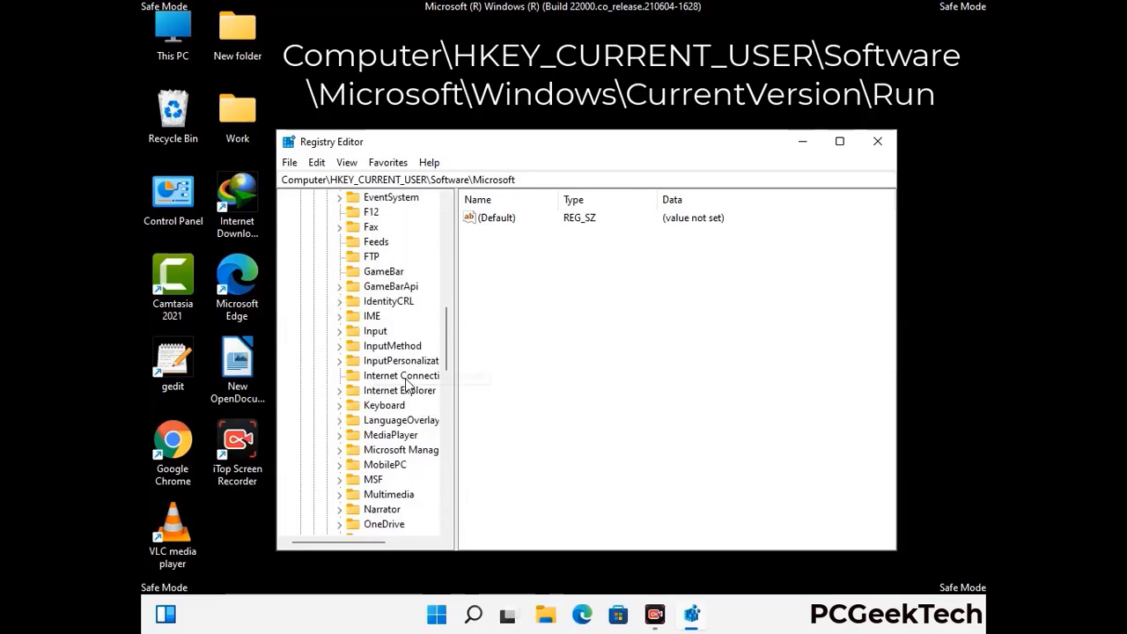
{"action": "scroll", "coordinate": [407, 384], "scroll_direction": "down", "scroll_amount": 2}
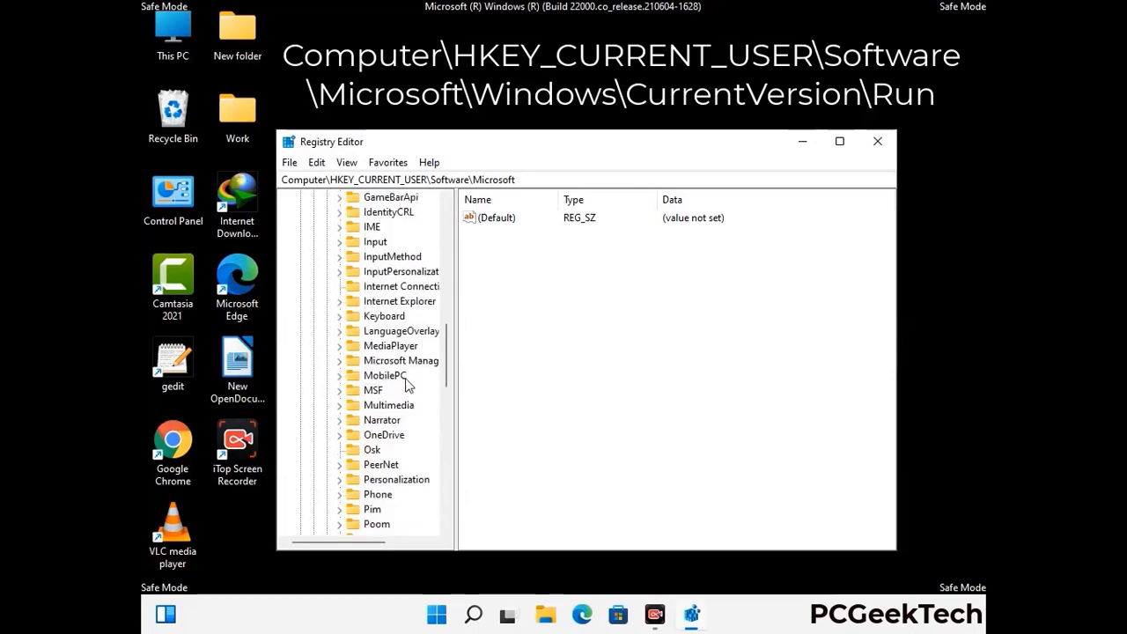
{"action": "scroll", "coordinate": [407, 385], "scroll_direction": "down", "scroll_amount": 7}
{"action": "scroll", "coordinate": [407, 385], "scroll_direction": "down", "scroll_amount": 3}
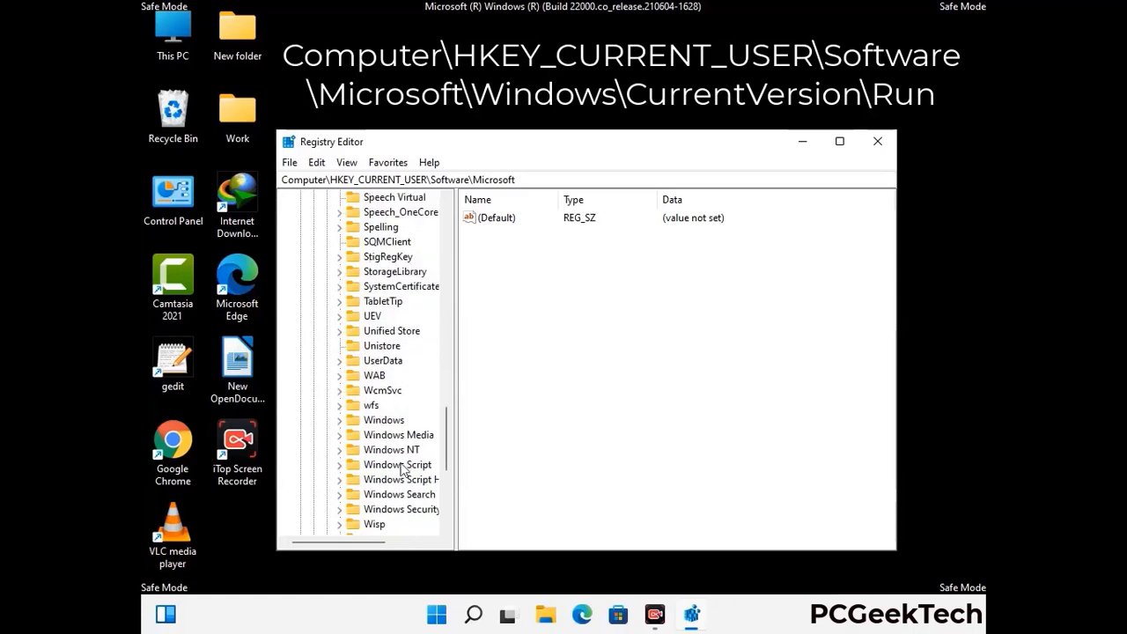
{"action": "double_click", "coordinate": [396, 421]}
{"action": "scroll", "coordinate": [408, 414], "scroll_direction": "down", "scroll_amount": 1}
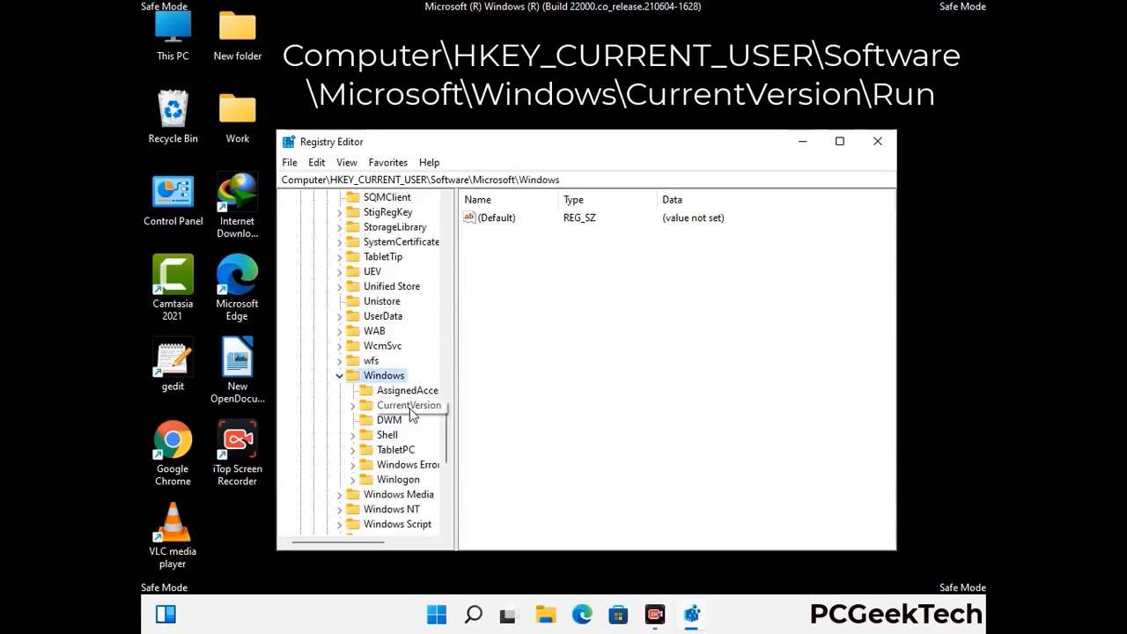
{"action": "double_click", "coordinate": [408, 407]}
{"action": "scroll", "coordinate": [405, 387], "scroll_direction": "down", "scroll_amount": 5}
{"action": "scroll", "coordinate": [403, 381], "scroll_direction": "down", "scroll_amount": 4}
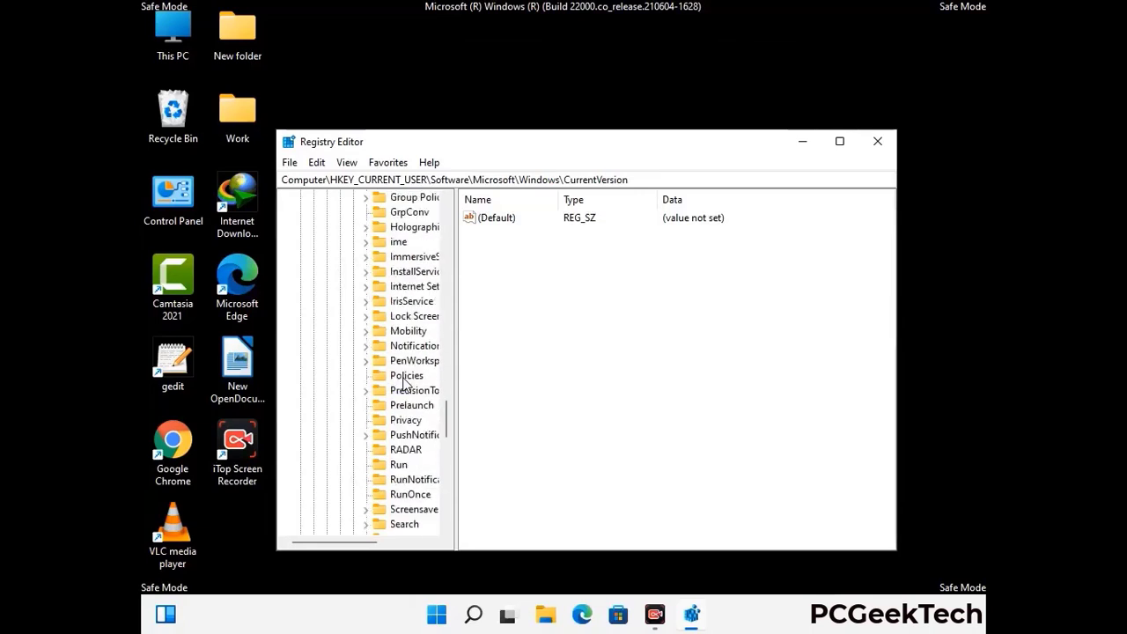
{"action": "scroll", "coordinate": [405, 381], "scroll_direction": "down", "scroll_amount": 1}
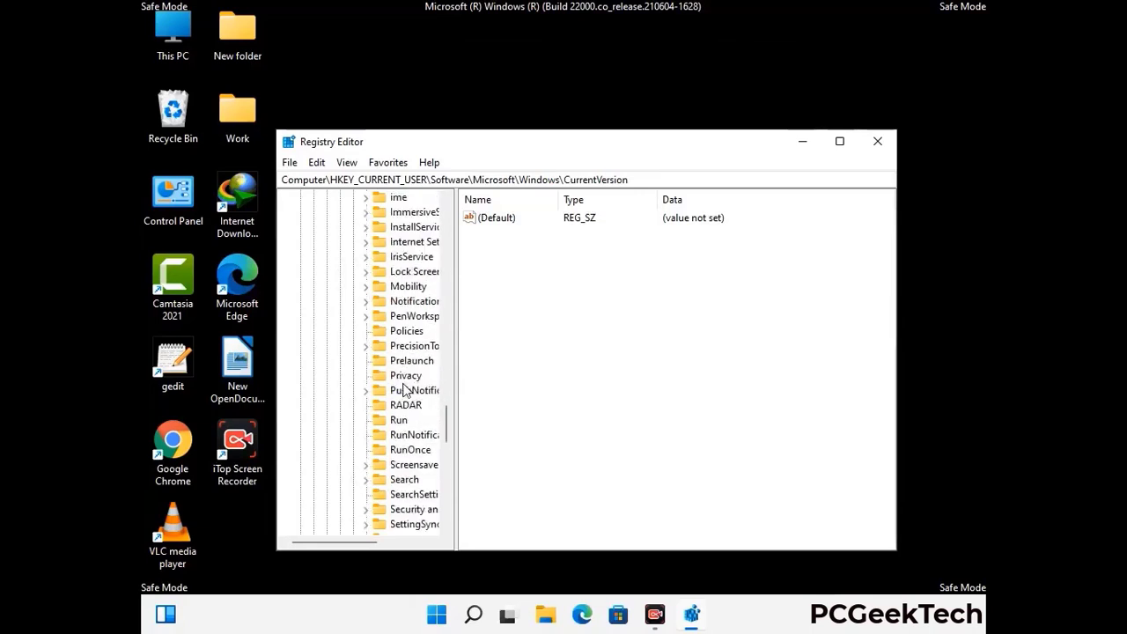
Delete the ScreenRec startup value from the Run key and confirm with Yes.
{"action": "left_click", "coordinate": [399, 422]}
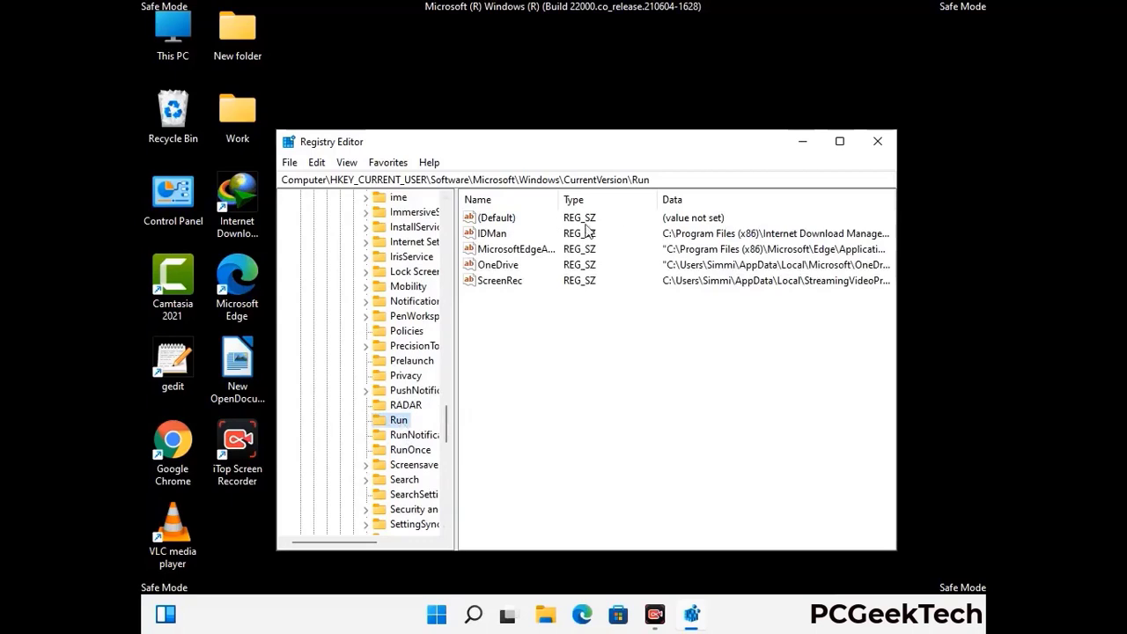
{"action": "left_click", "coordinate": [498, 281]}
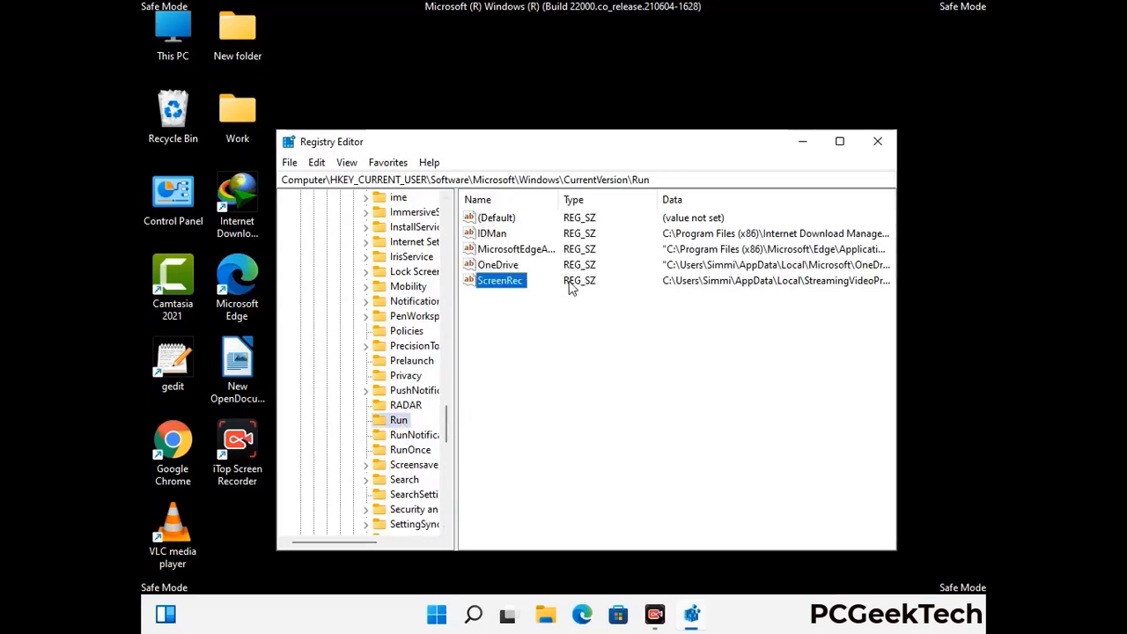
{"action": "left_click", "coordinate": [509, 283]}
{"action": "right_click", "coordinate": [509, 286]}
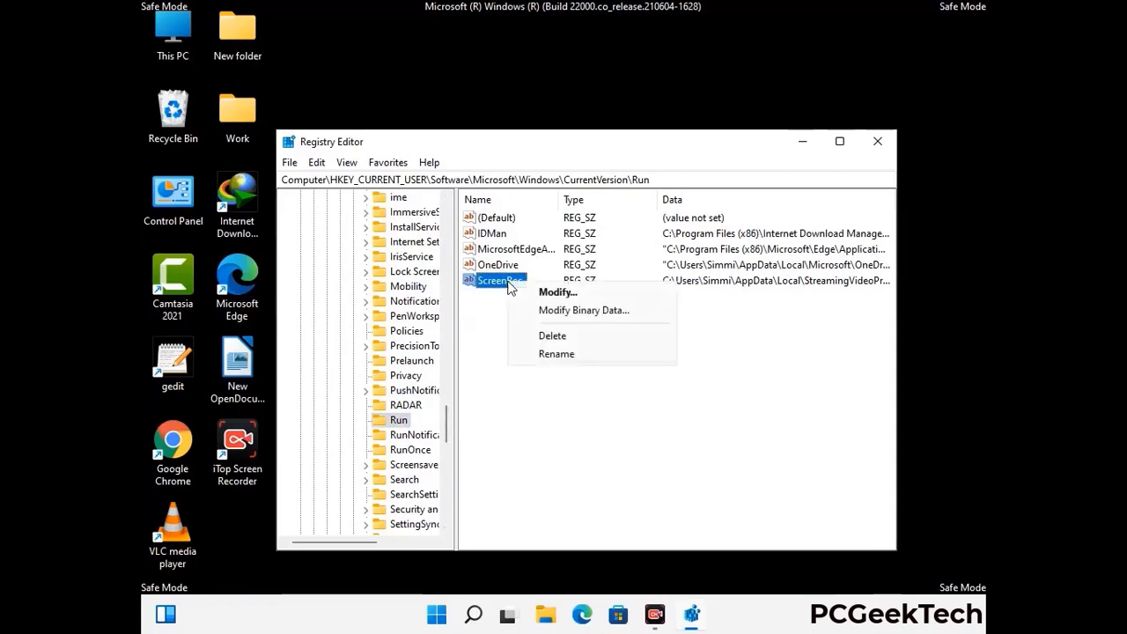
{"action": "left_click", "coordinate": [541, 336]}
{"action": "left_click", "coordinate": [702, 306]}
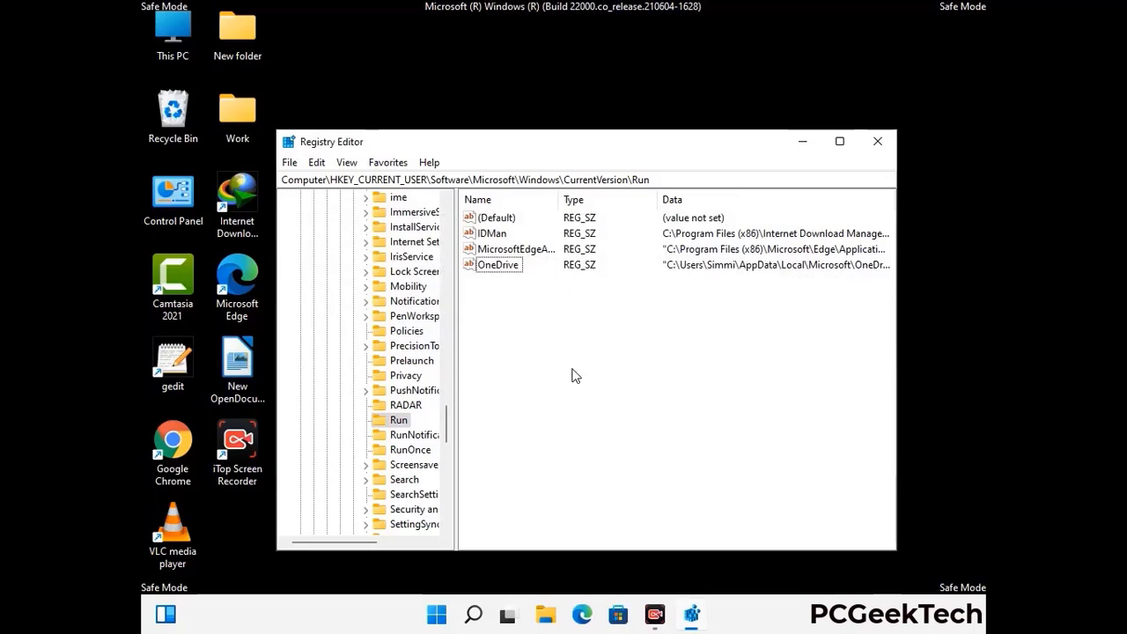
Search the registry for the virus name, cancel the search, and close Registry Editor.
{"action": "key", "text": "ctrl+f"}
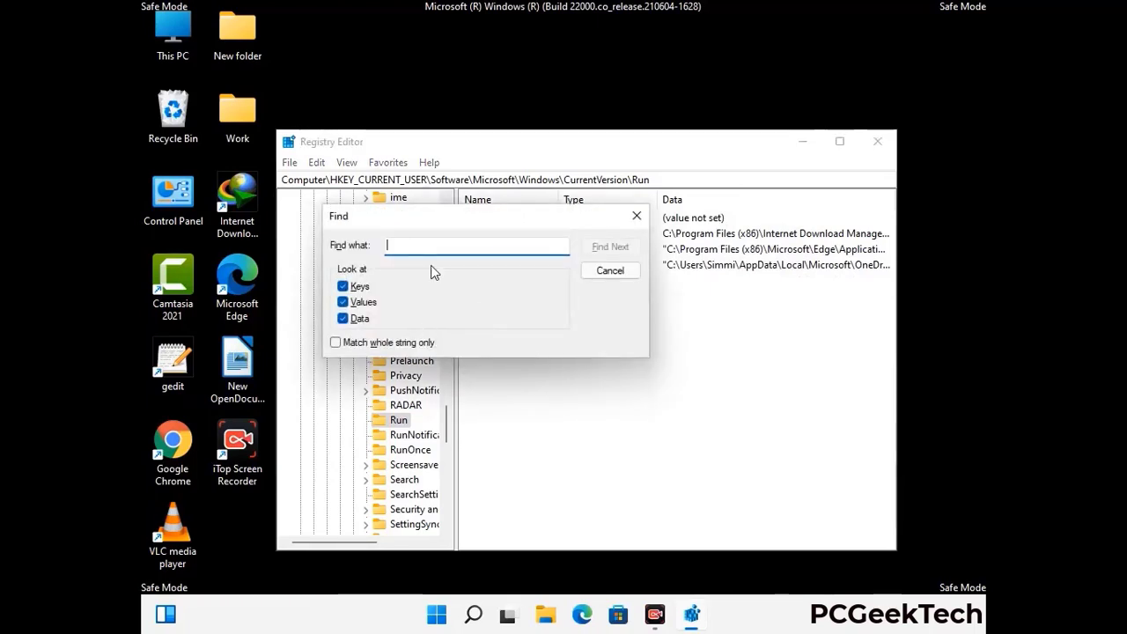
{"action": "type", "text": "Virus Name"}
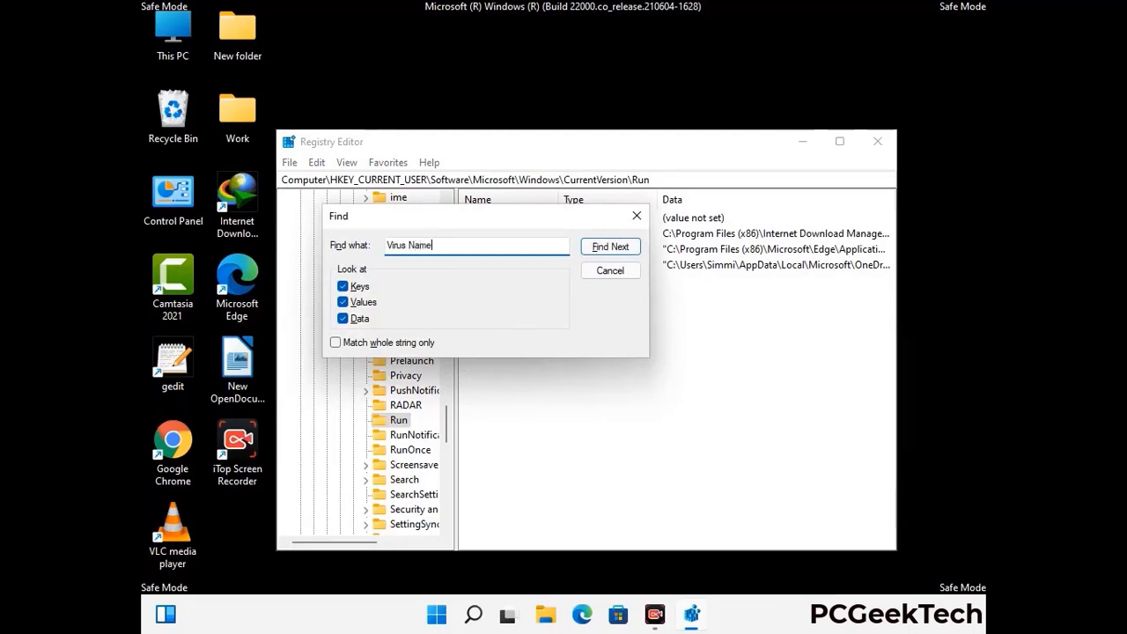
{"action": "left_click", "coordinate": [597, 250]}
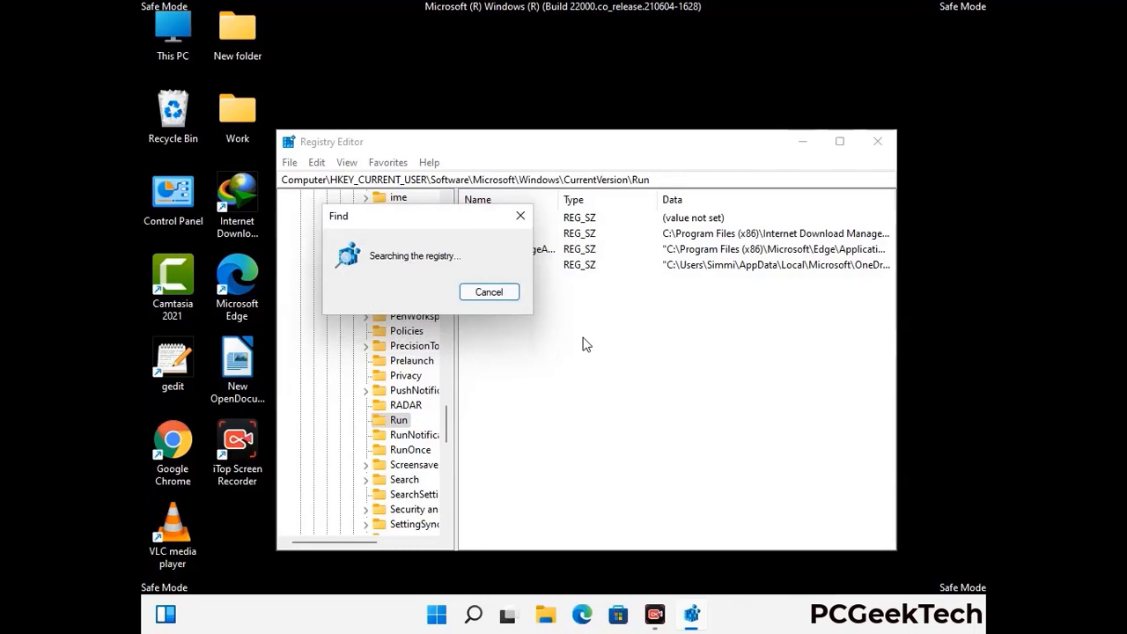
{"action": "left_click", "coordinate": [527, 219]}
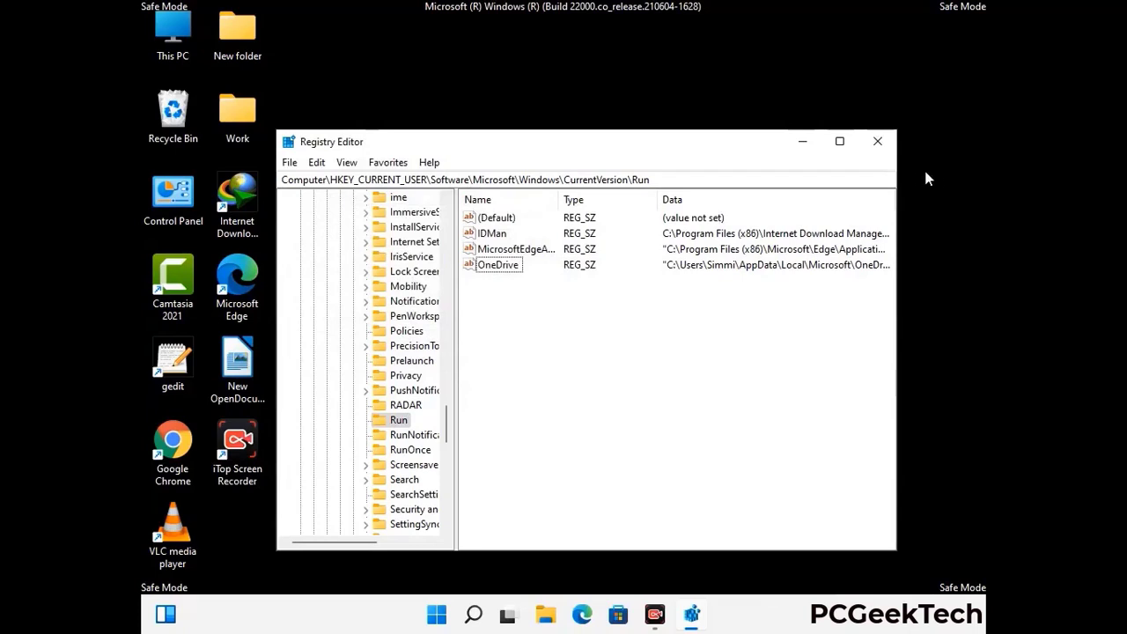
{"action": "left_click", "coordinate": [878, 142]}
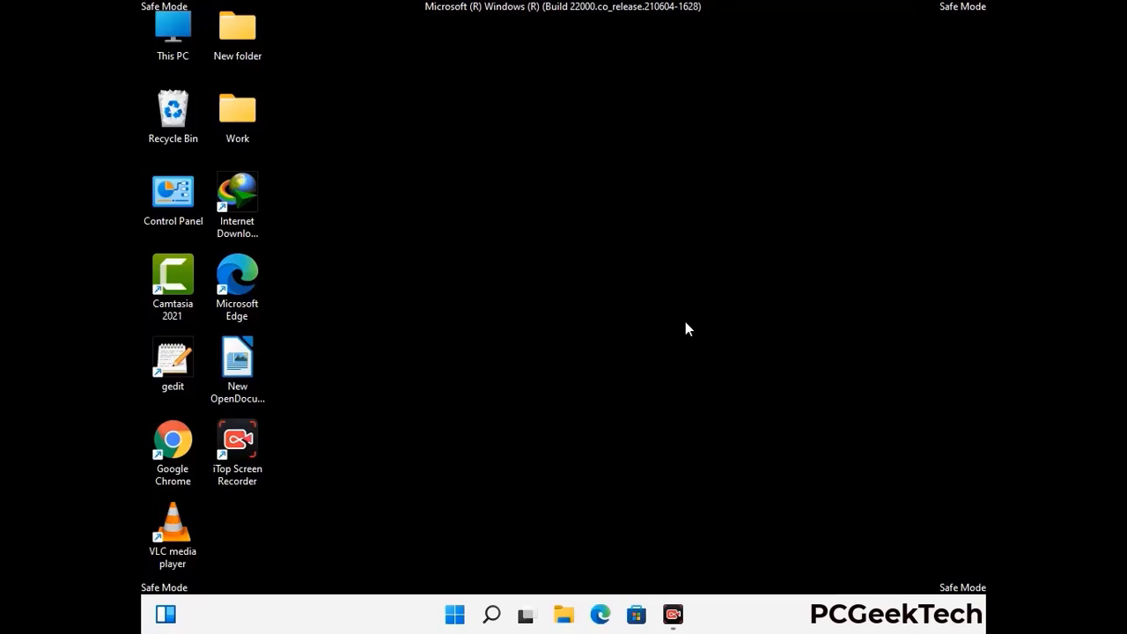
Run msconfig and clear the Safe boot checkbox on the Boot tab.
{"action": "key", "text": "super+r"}
{"action": "left_click_drag", "start_coordinate": [326, 410], "coordinate": [576, 176]}
{"action": "type", "text": "ms"}
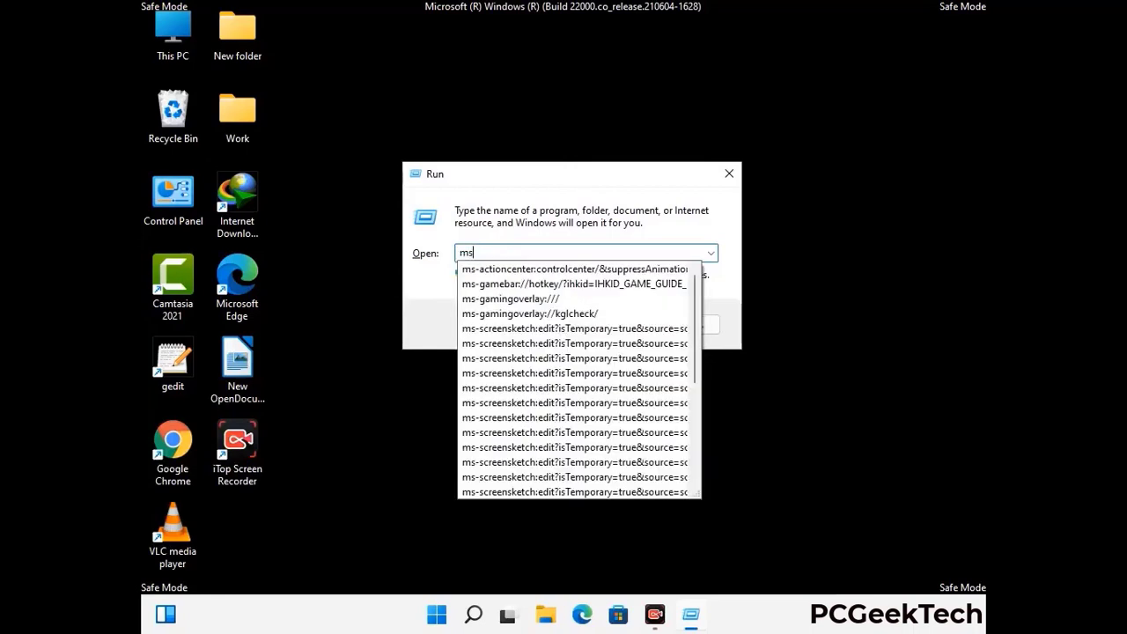
{"action": "type", "text": "config"}
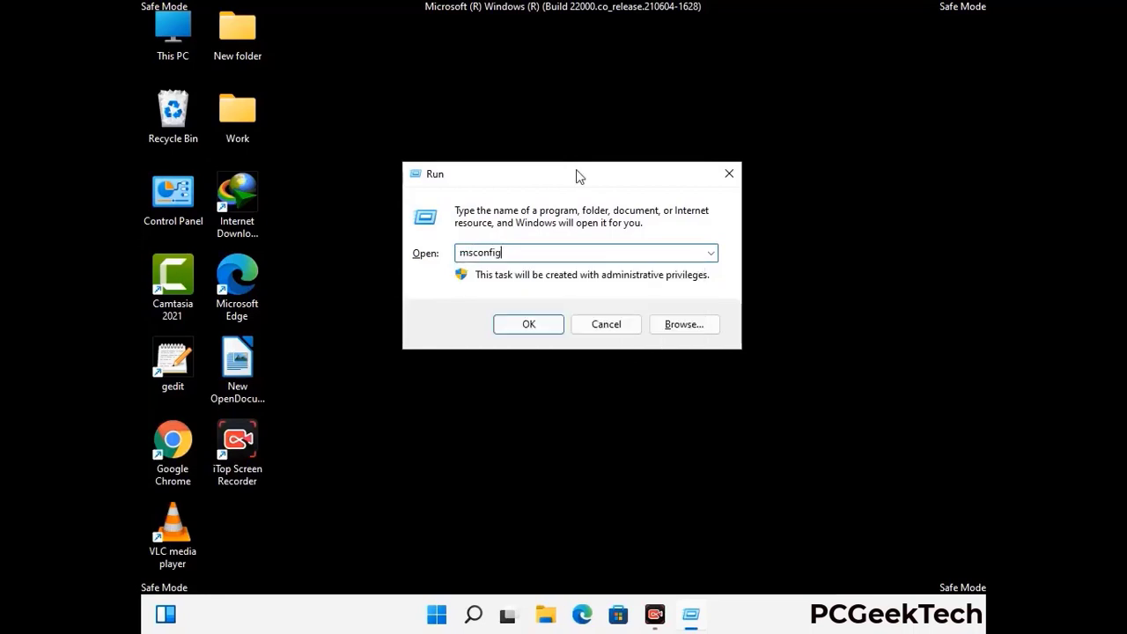
{"action": "left_click", "coordinate": [522, 324]}
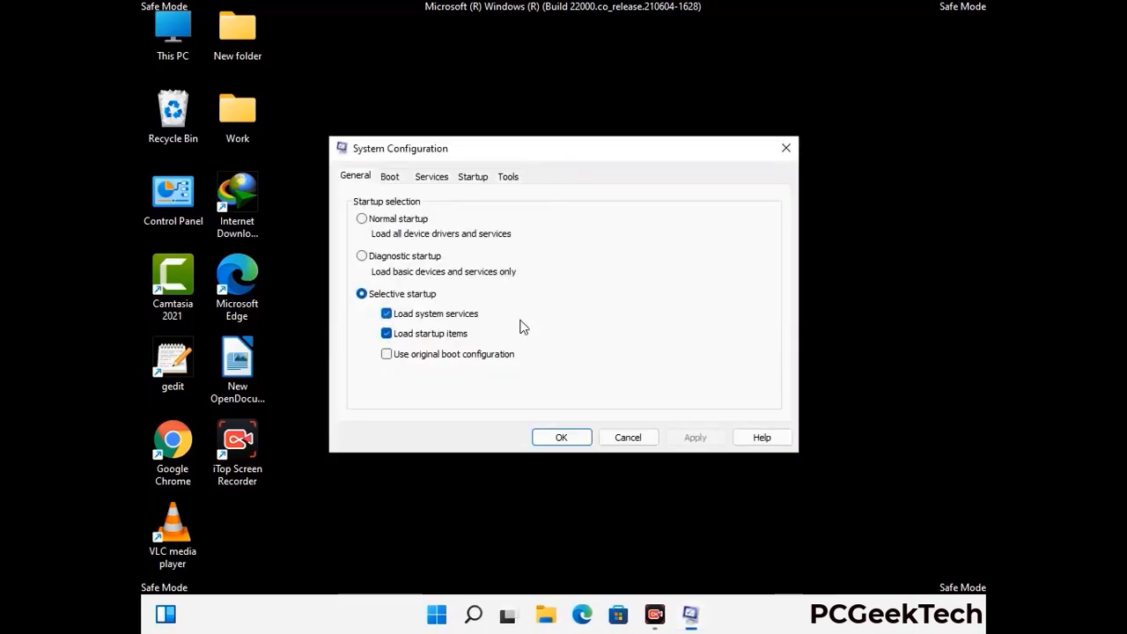
{"action": "left_click", "coordinate": [389, 177]}
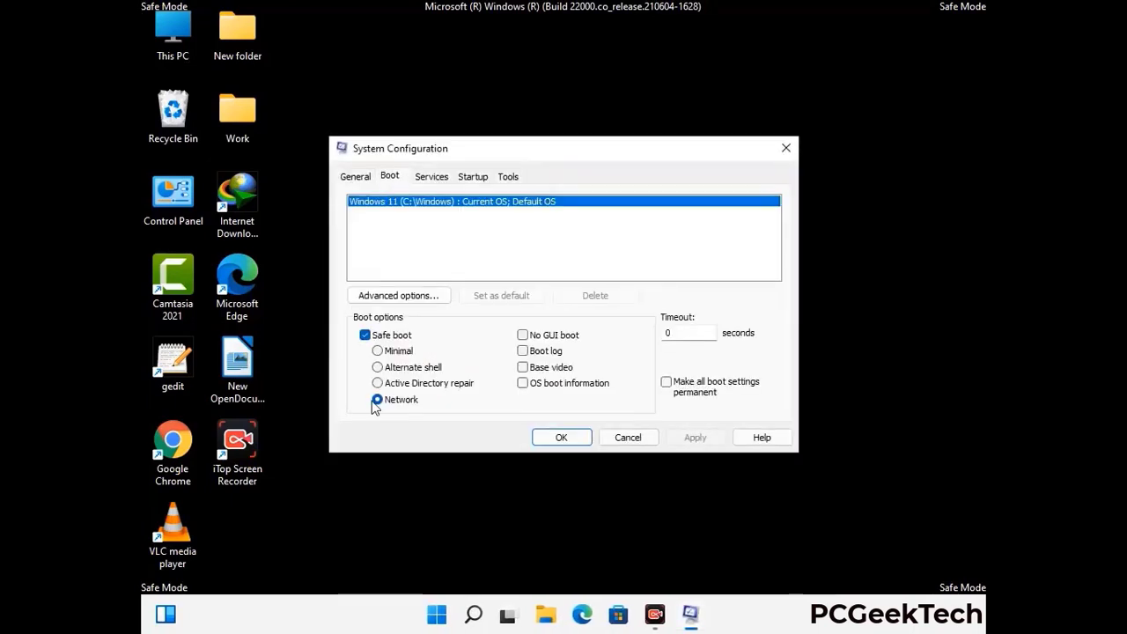
{"action": "left_click", "coordinate": [365, 335]}
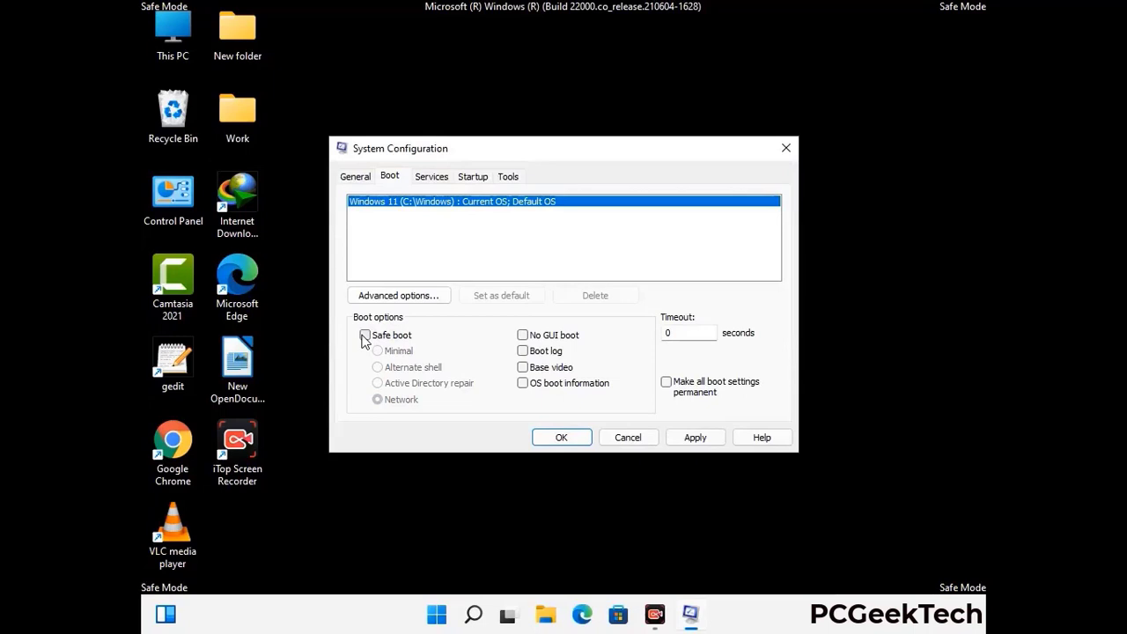